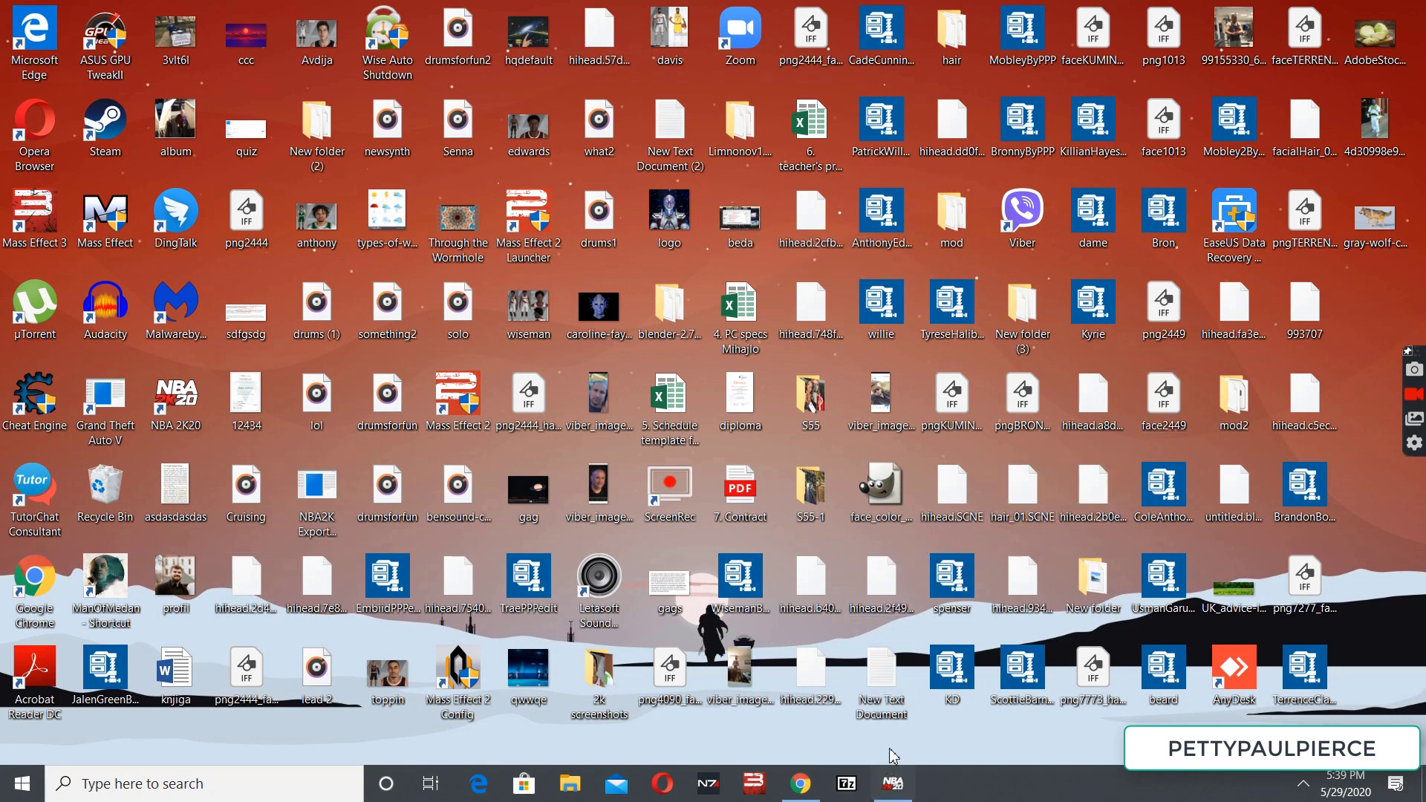
# - Restore the minimized NBA 2K20 window from the taskbar
pyautogui.click(895, 785)
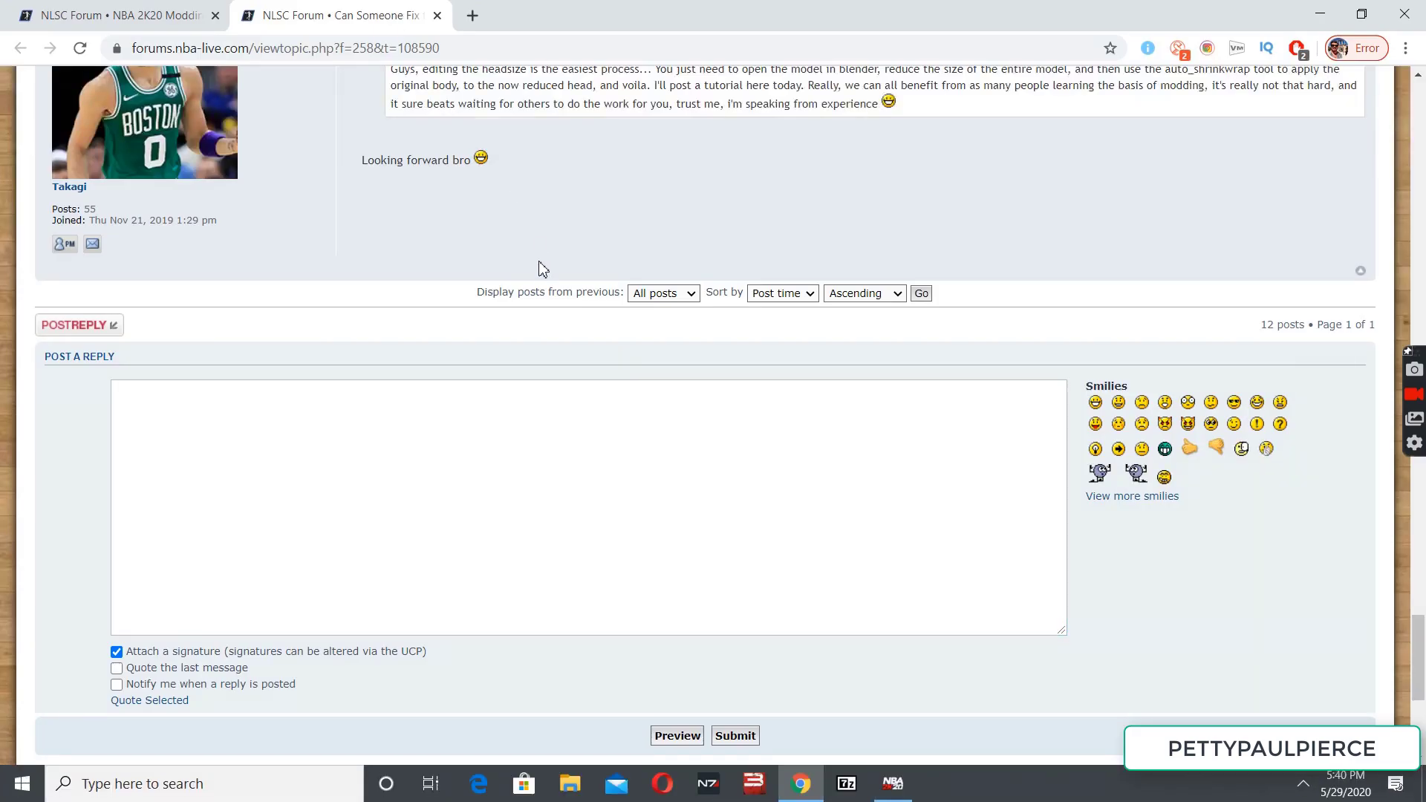
# - Read through the NLSC headsize and neck length thread, then bring NBA 2K20 to the front
pyautogui.scroll(8, 541, 268)
pyautogui.scroll(20, 541, 269)
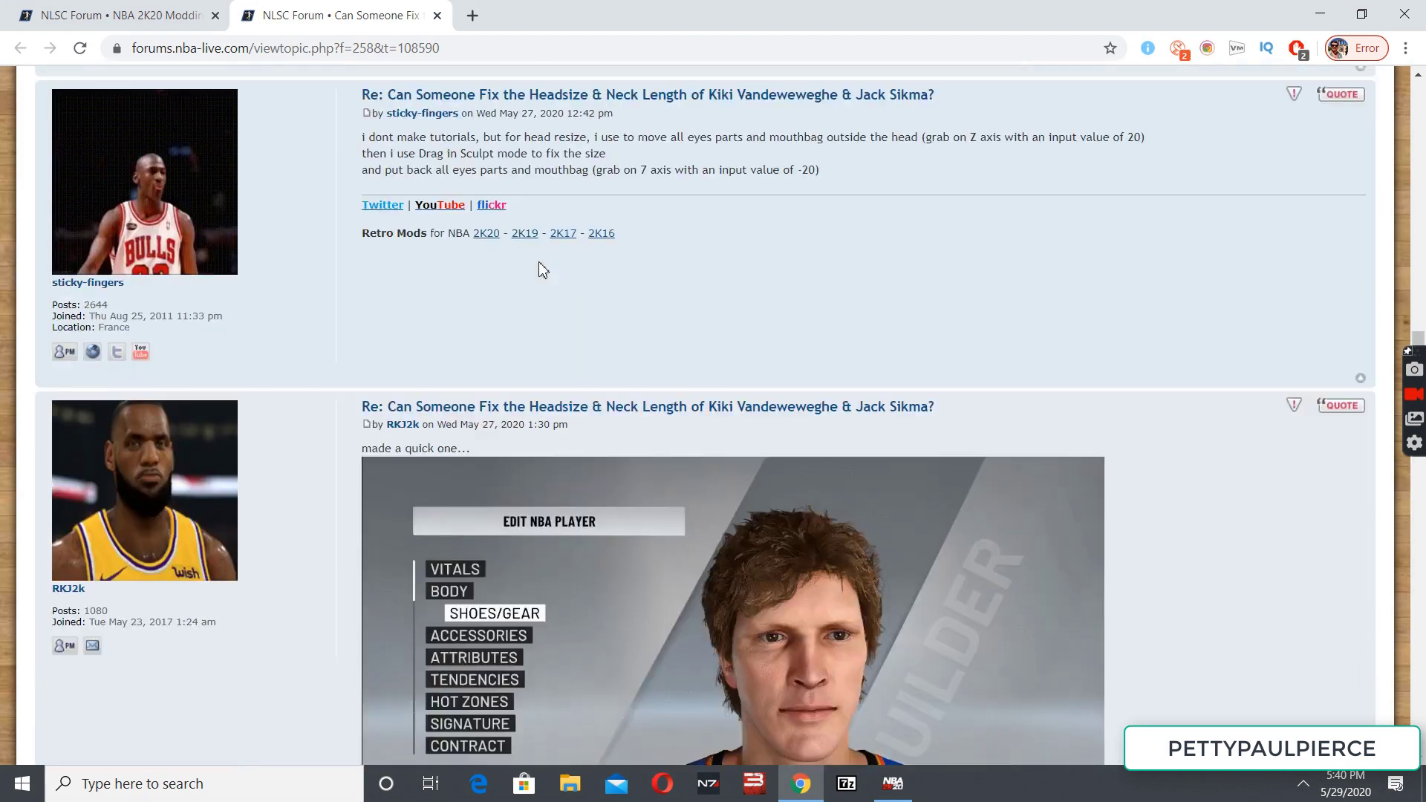
pyautogui.scroll(15, 544, 278)
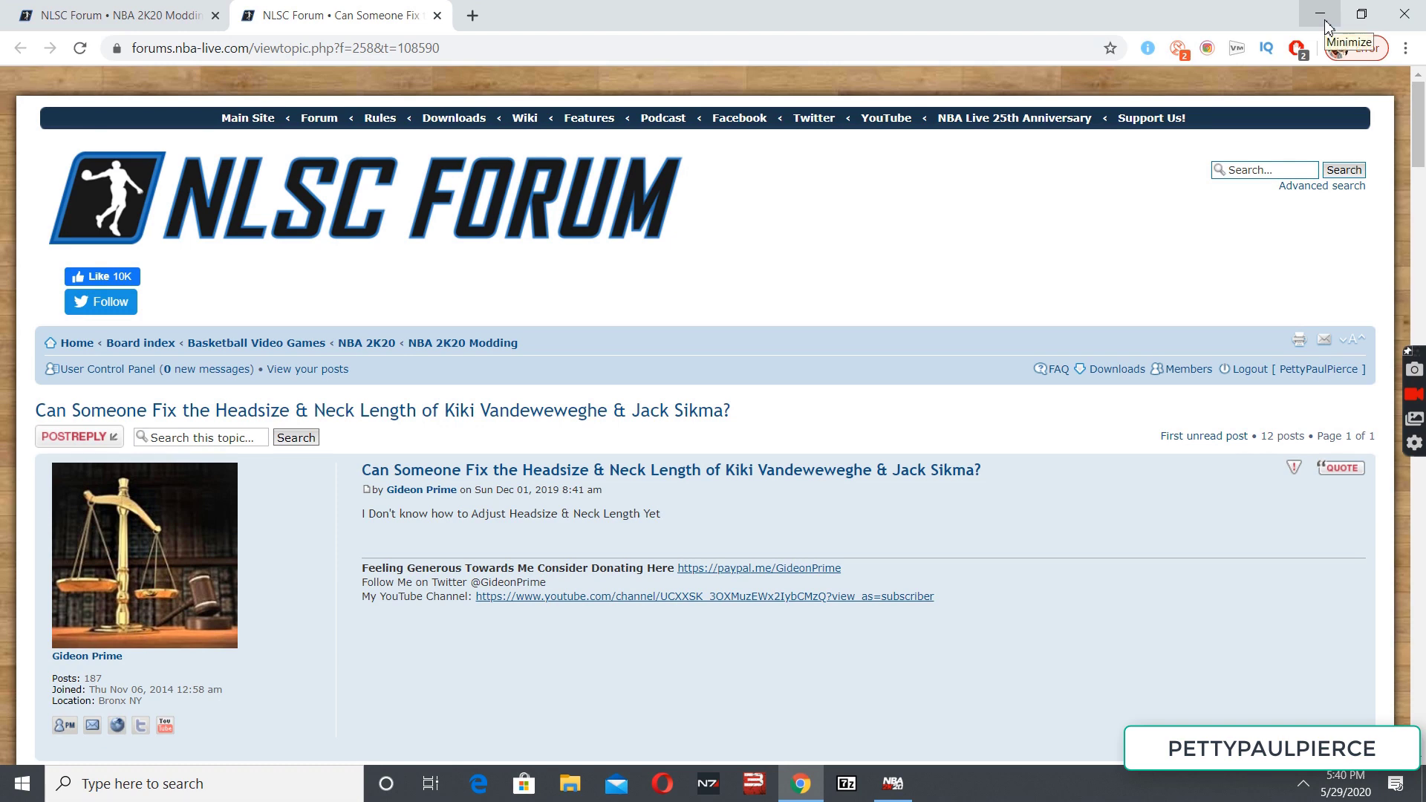
pyautogui.scroll(-20, 828, 416)
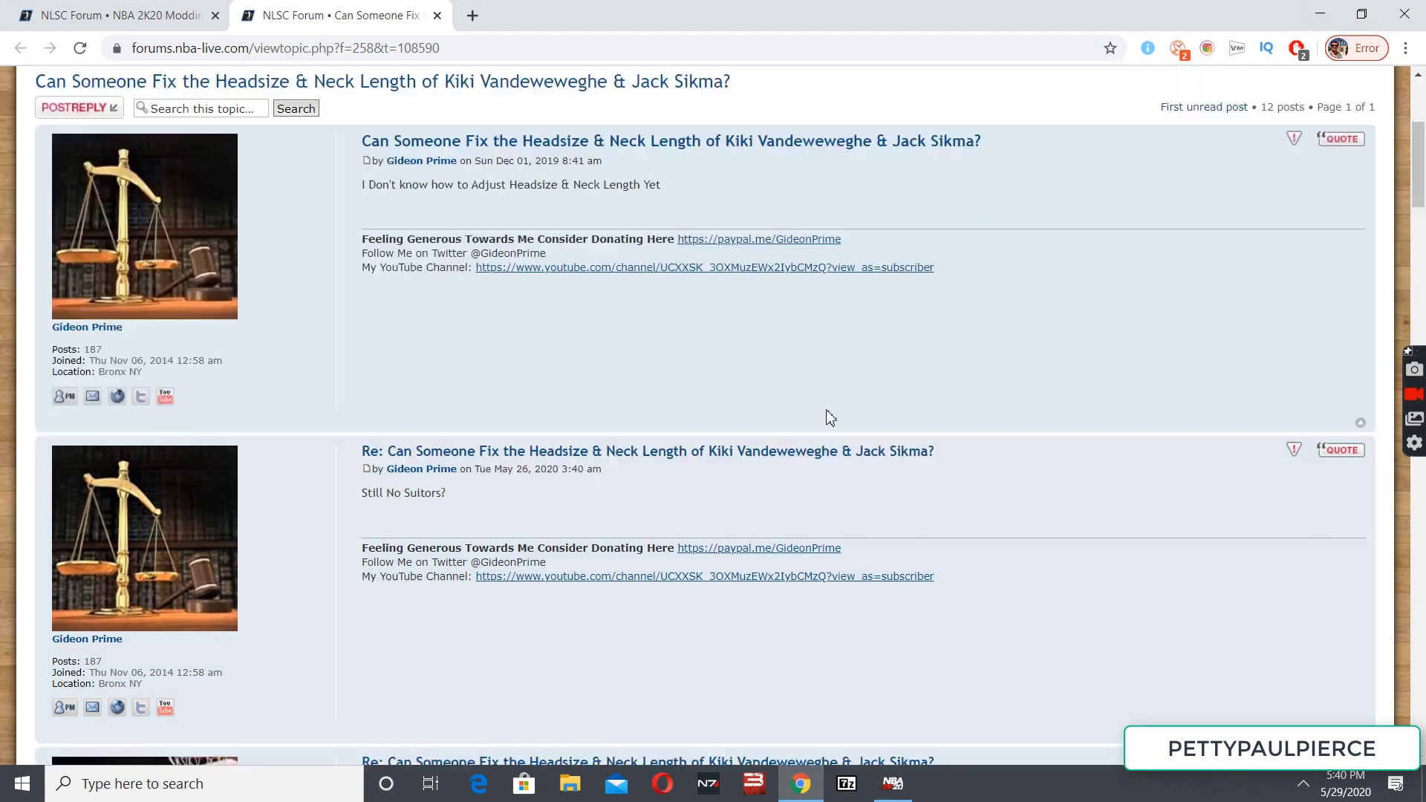
pyautogui.scroll(-15, 743, 312)
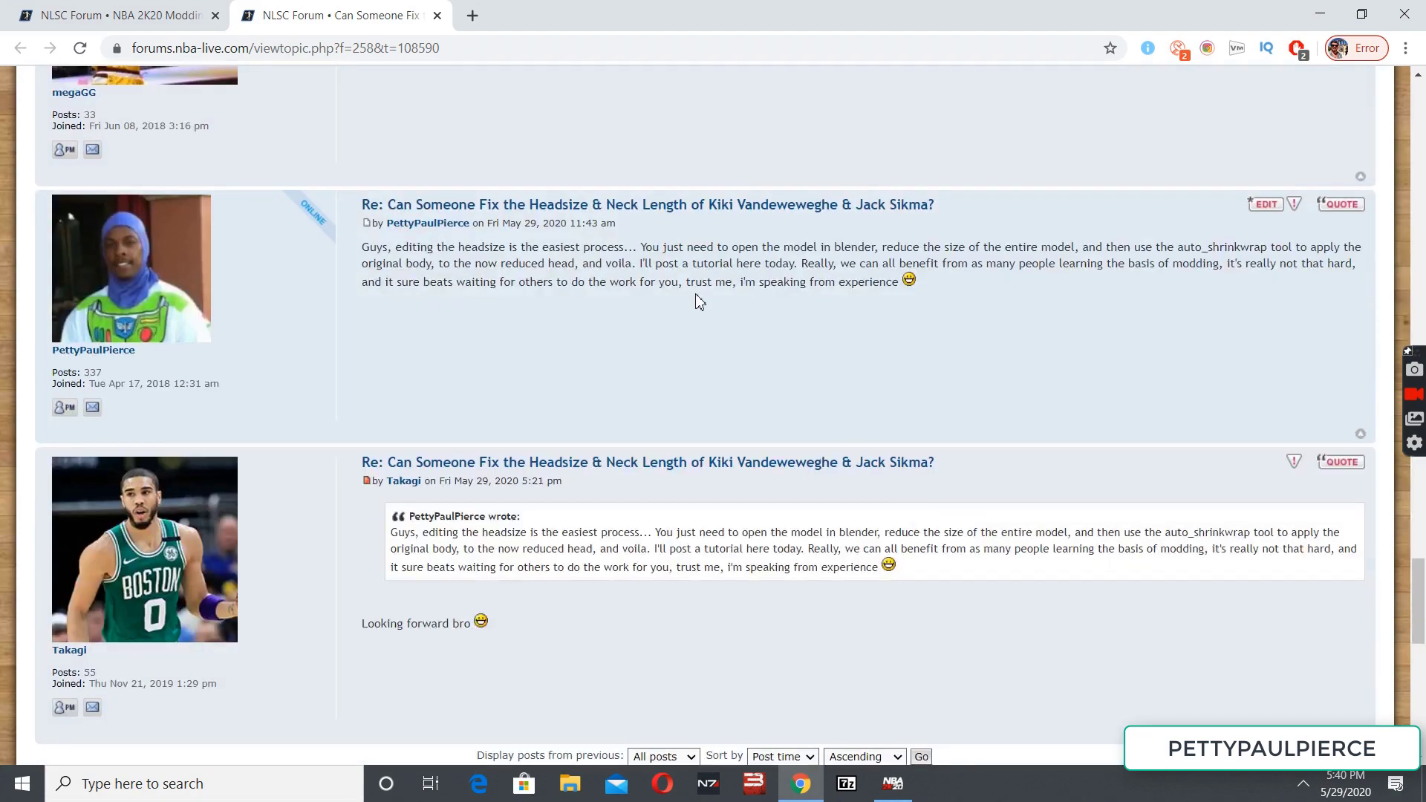
pyautogui.scroll(12, 735, 312)
pyautogui.scroll(5, 750, 242)
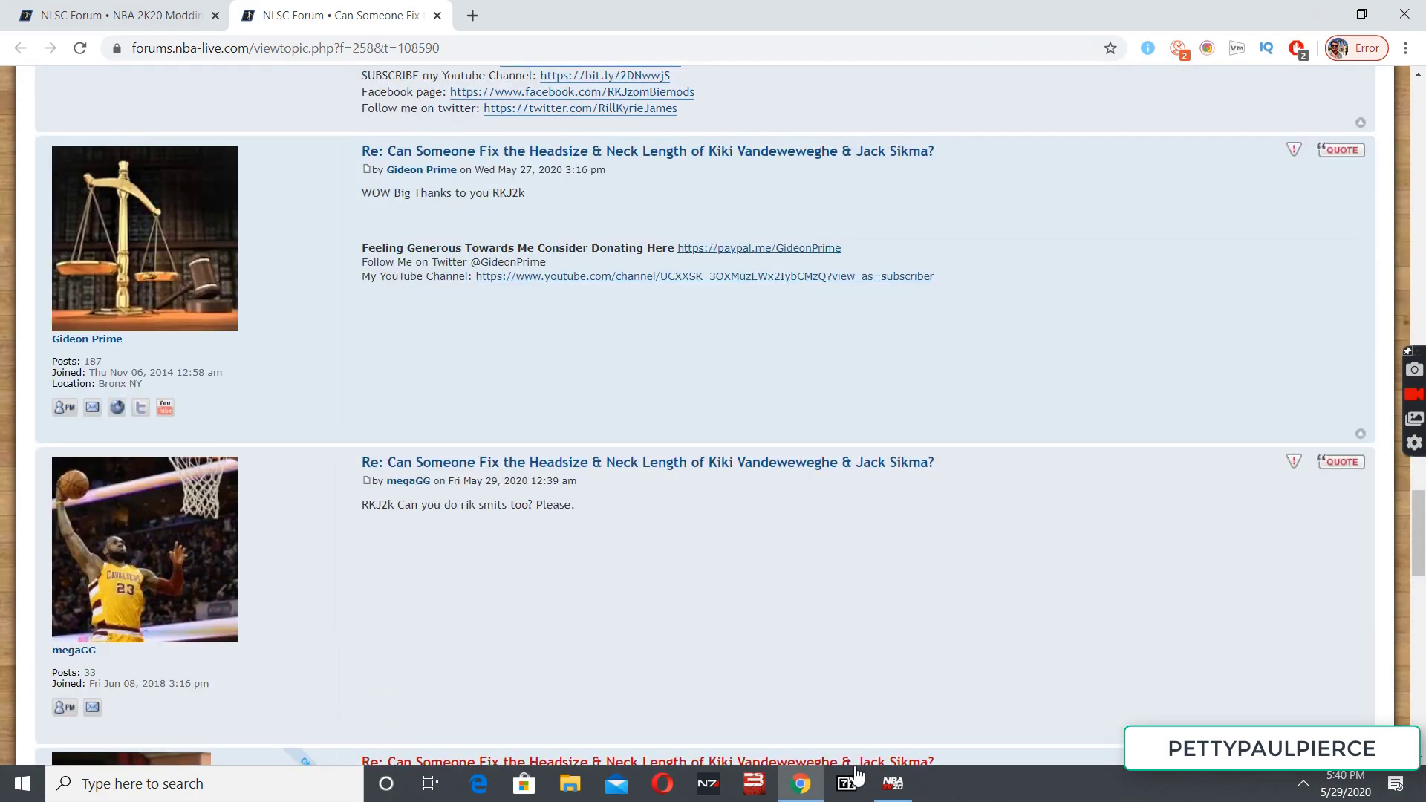
pyautogui.click(892, 784)
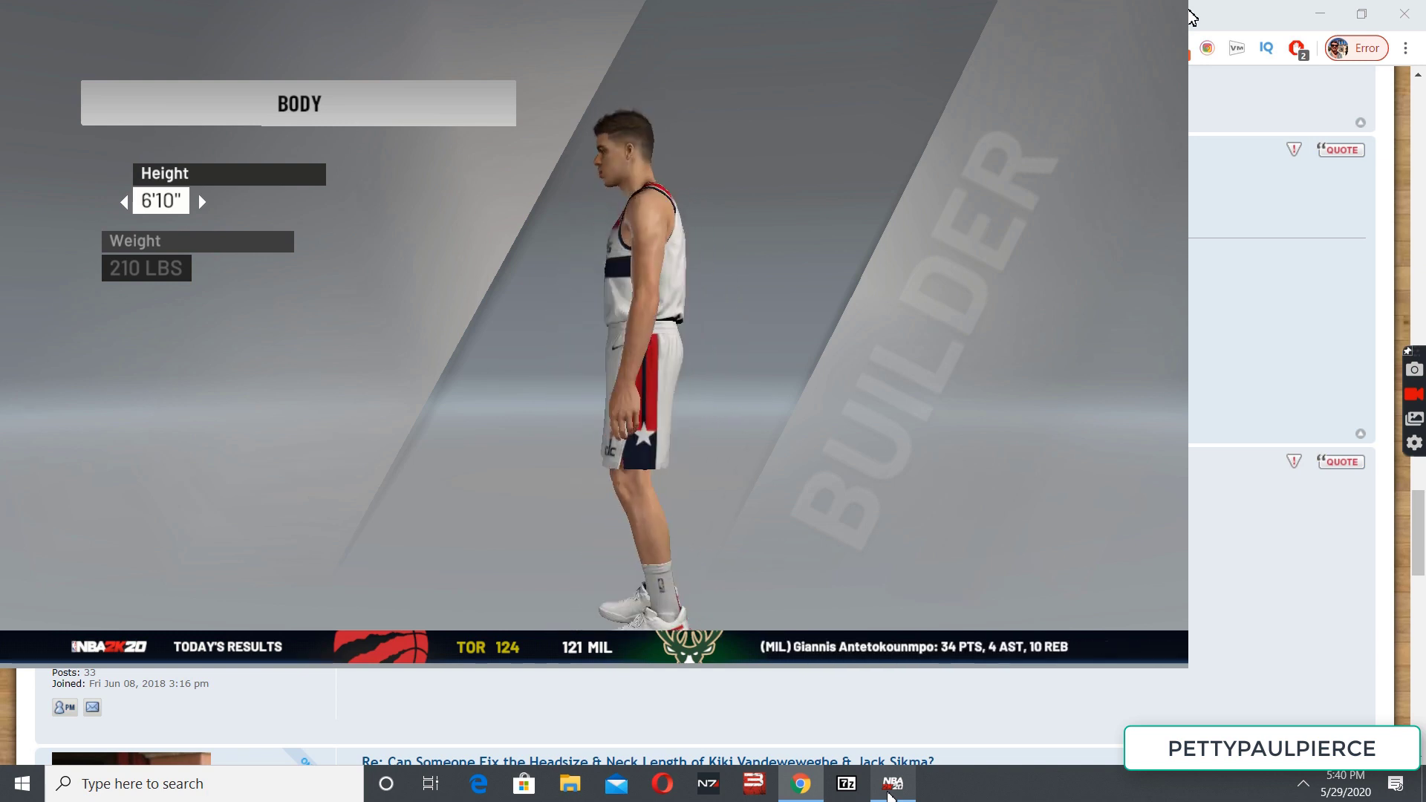
# - Reopen the player's Body screen to confirm 6'10" and 210 LBS, then minimize the game
pyautogui.press('Escape')
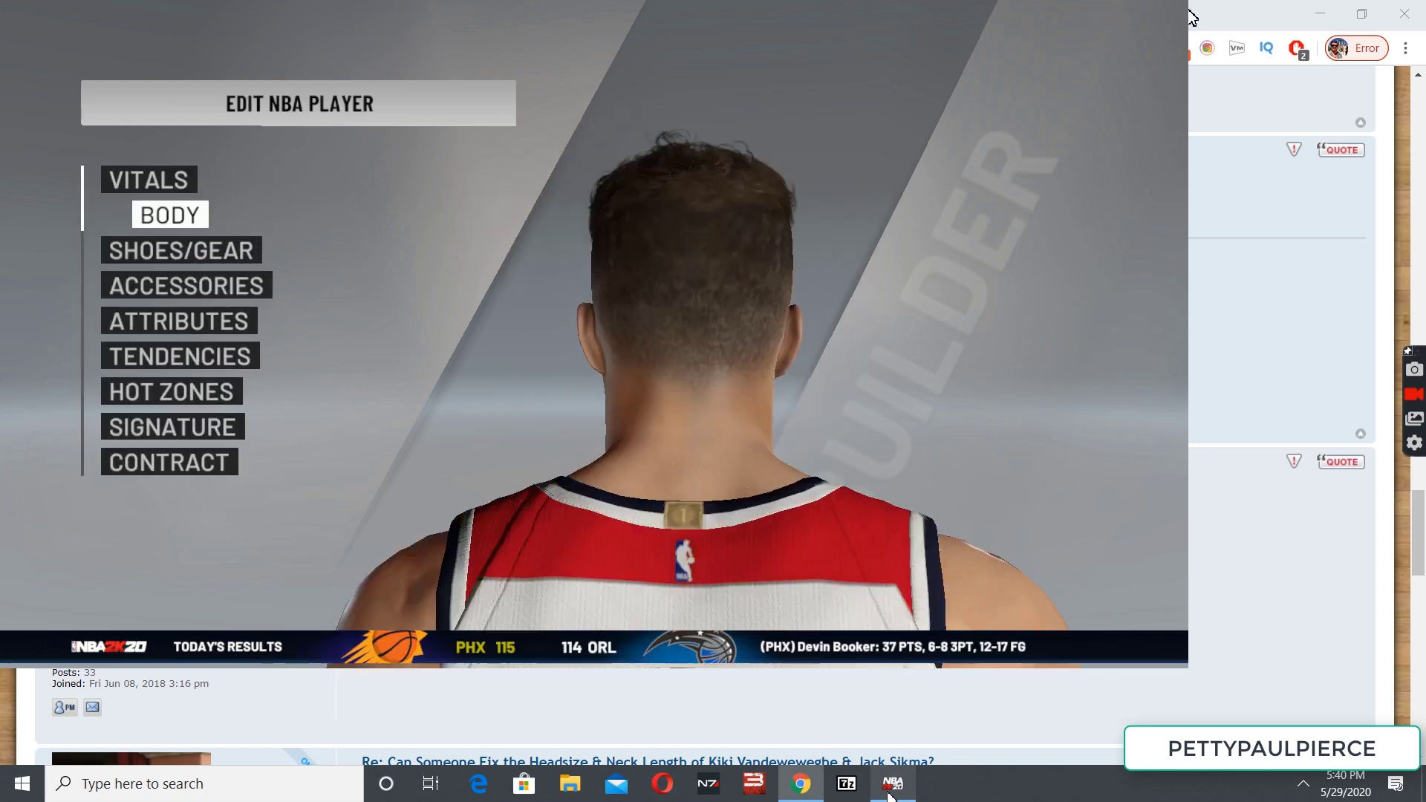
pyautogui.press('Return')
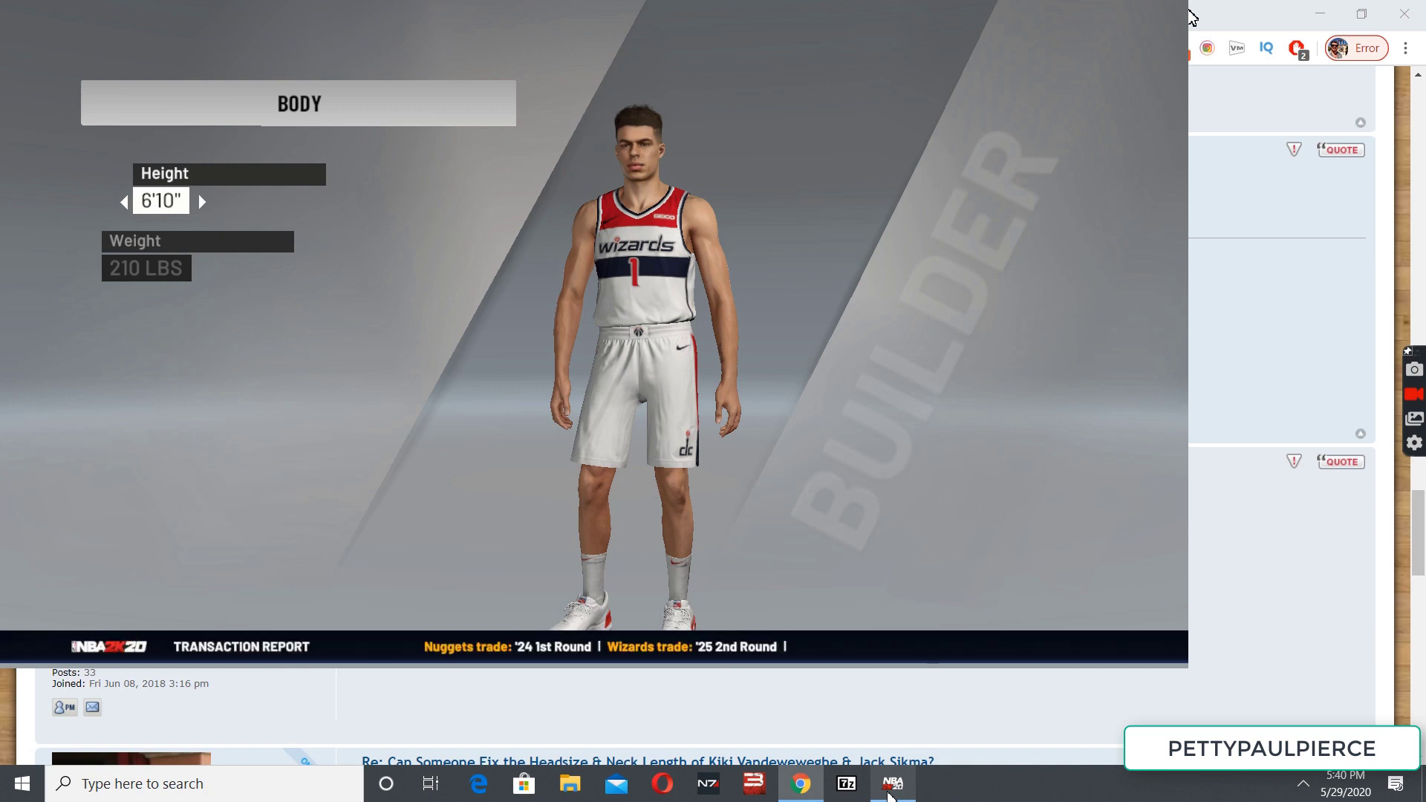
pyautogui.click(891, 784)
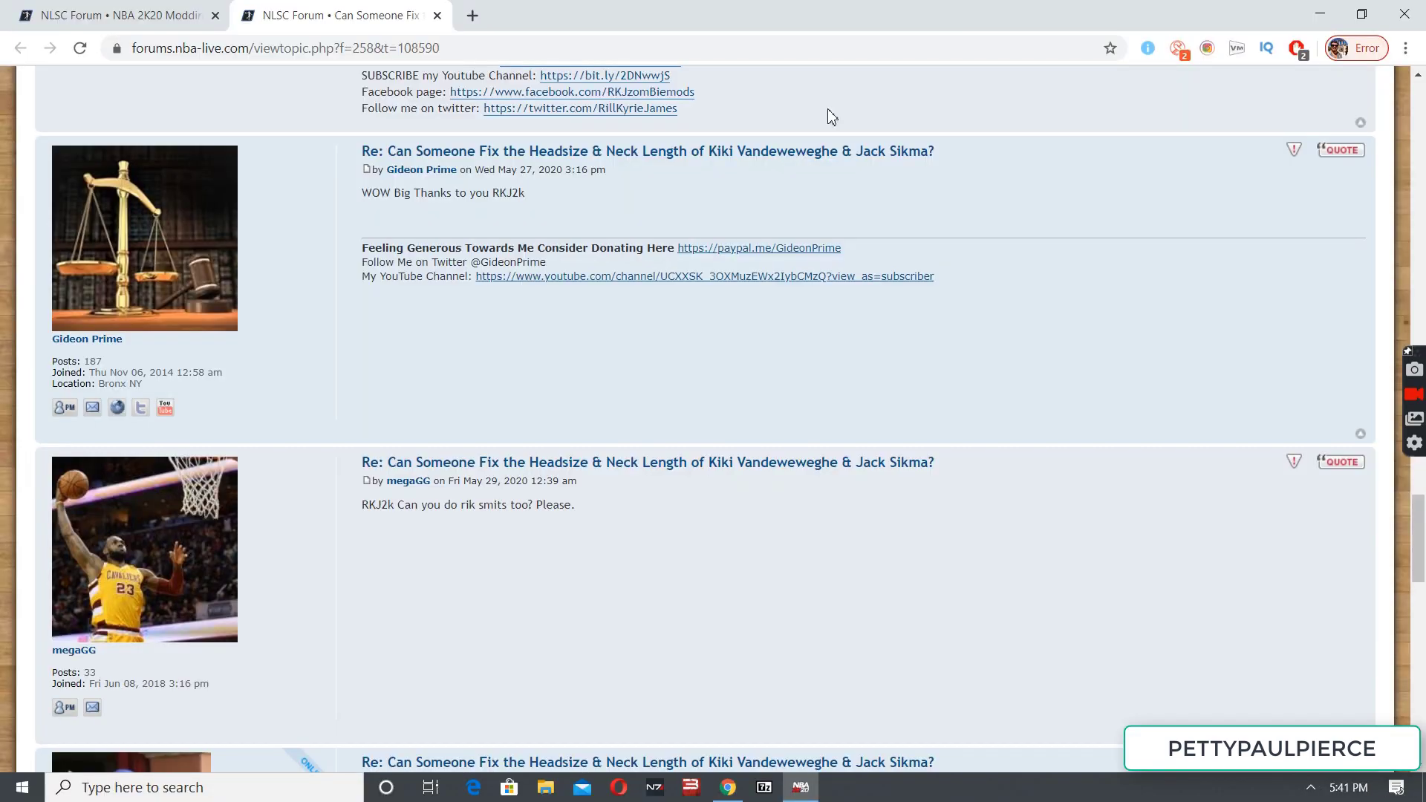
# - Launch blender.exe from the blender-2.79-windows64 folder on the desktop
pyautogui.click(1320, 14)
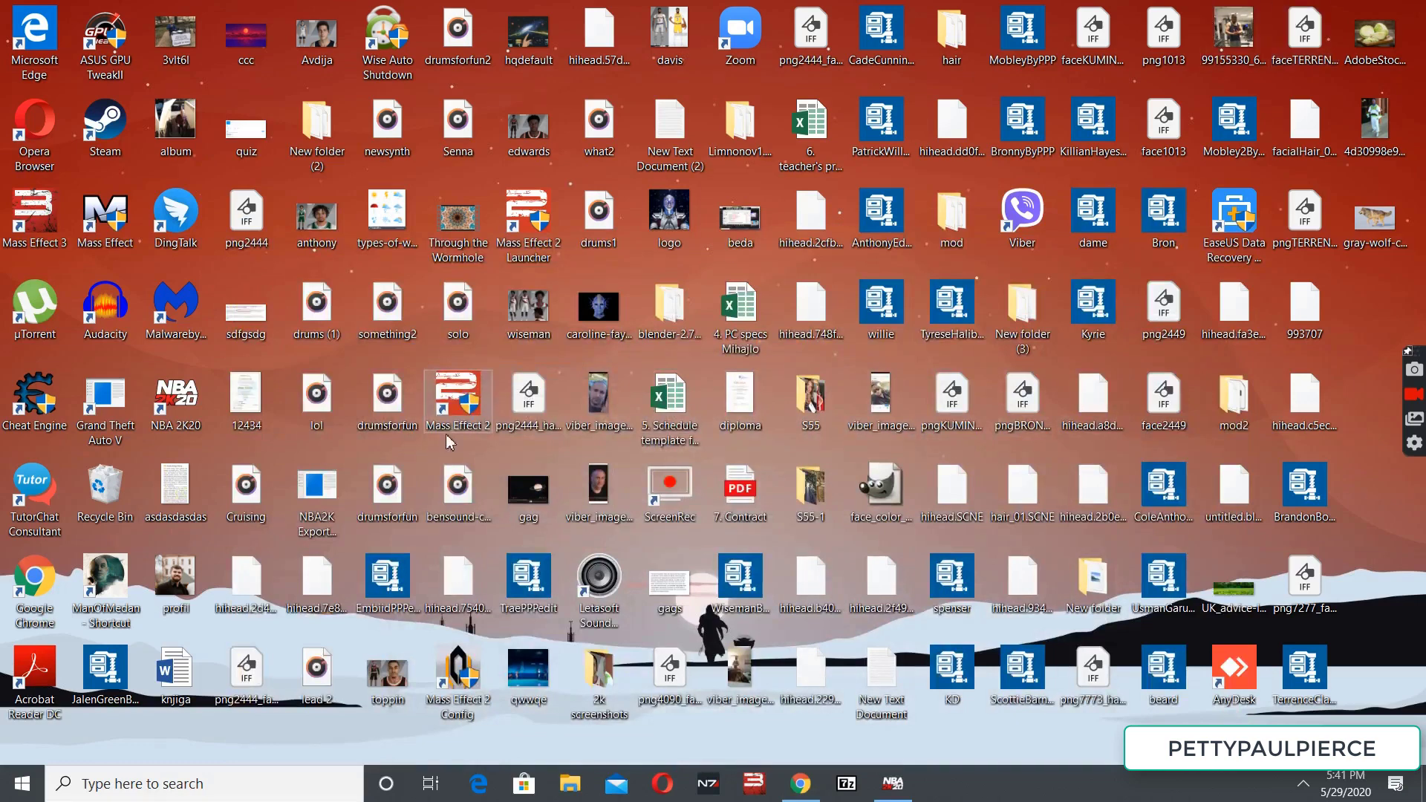
pyautogui.doubleClick(657, 321)
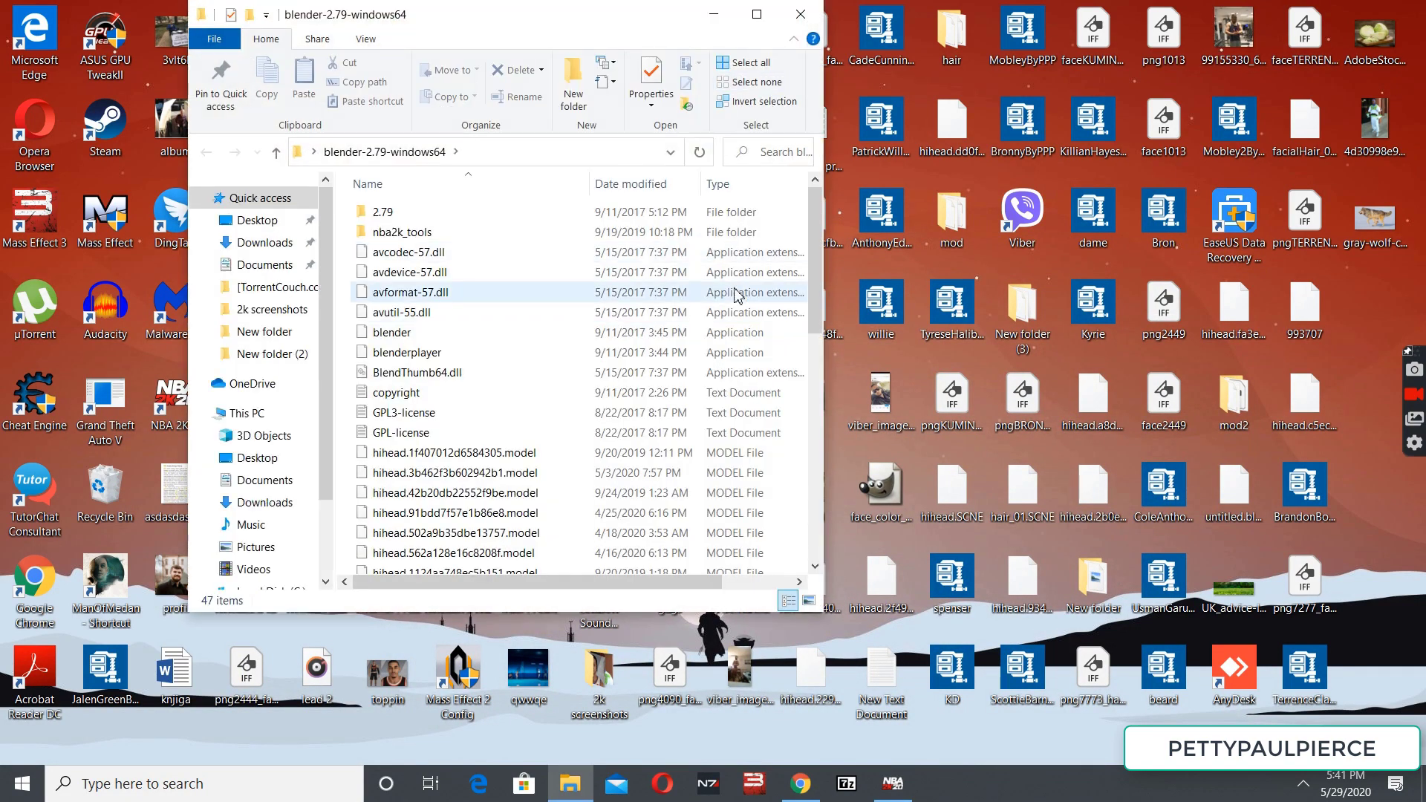
pyautogui.click(397, 336)
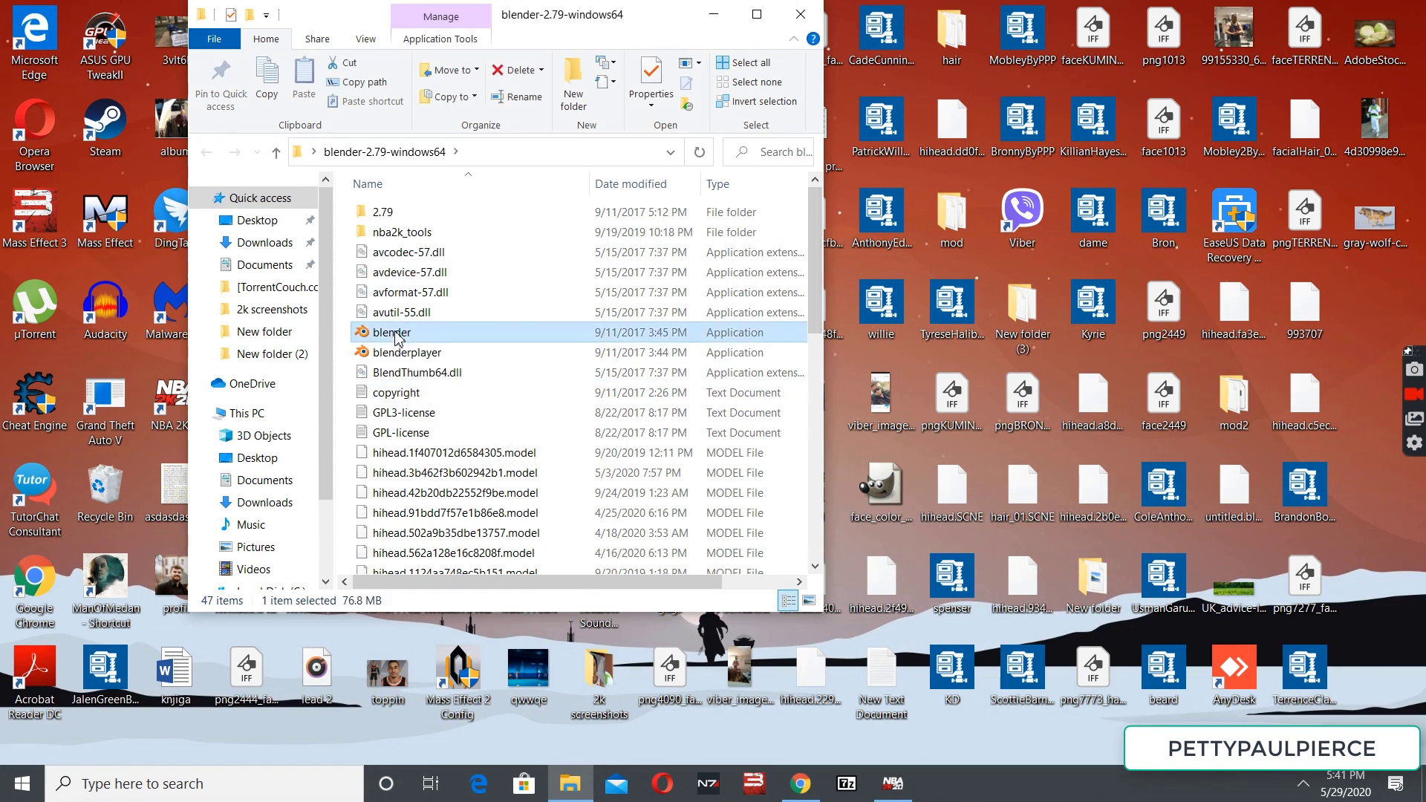
pyautogui.press('Return')
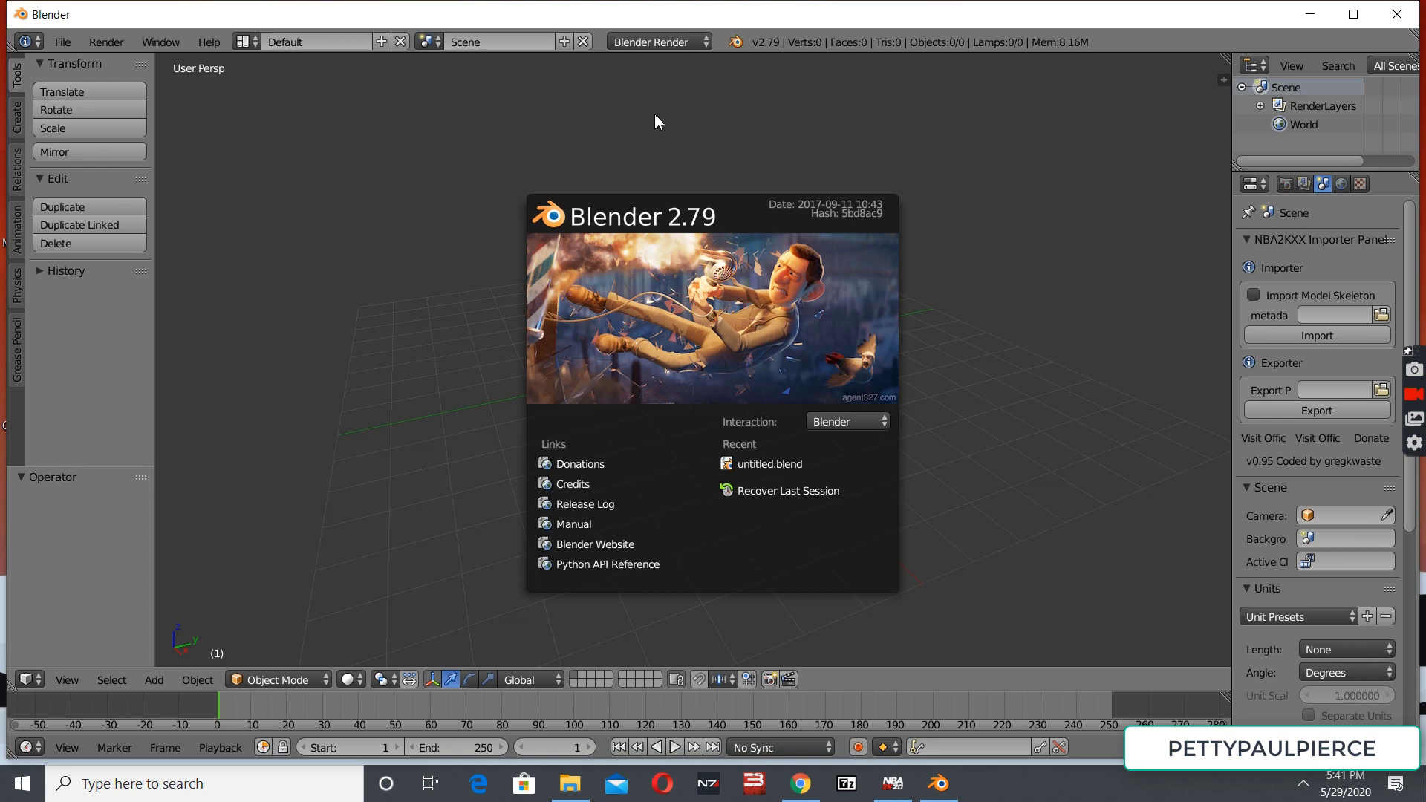
# - Dismiss Blender's splash screen and browse for the NBA2KXX Importer's metadata file
pyautogui.click(1043, 122)
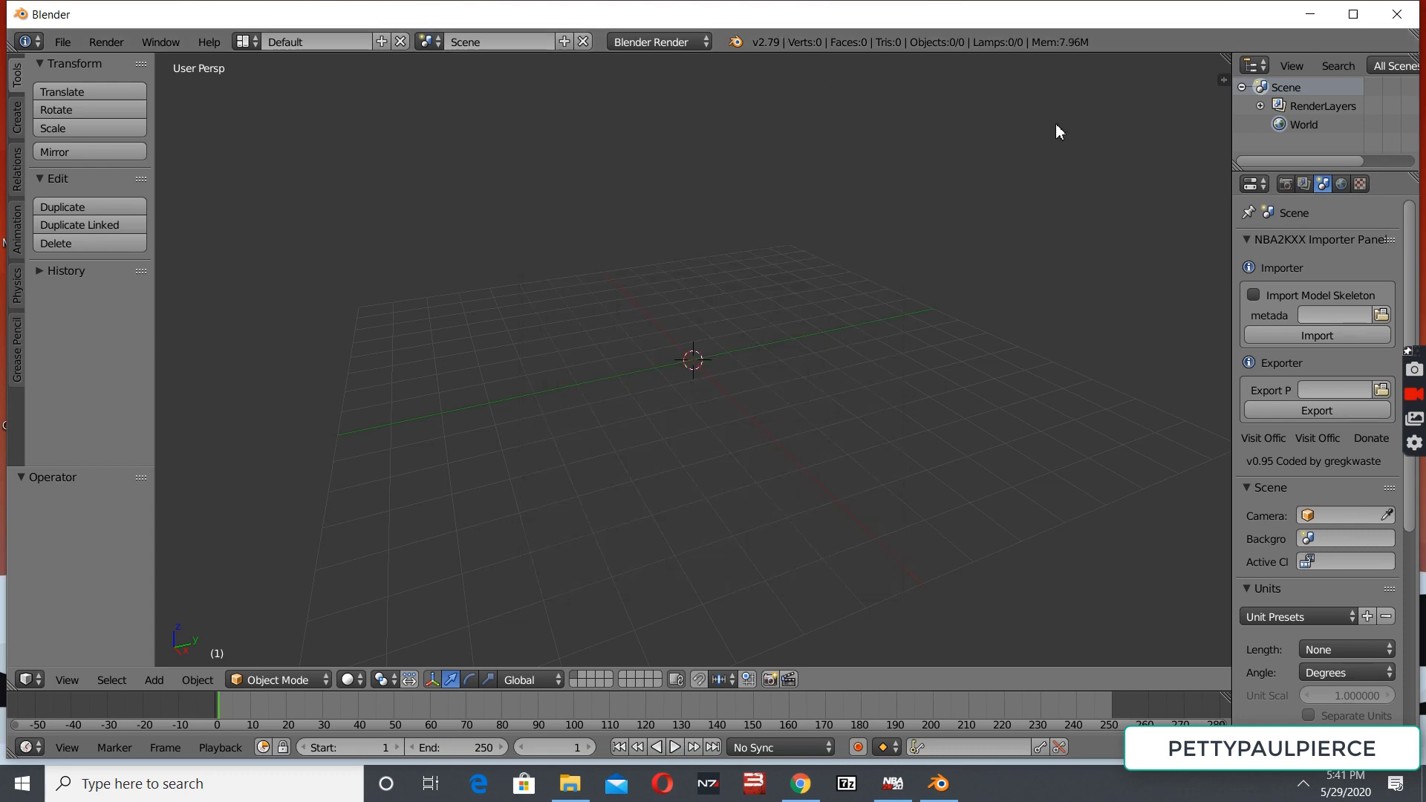
pyautogui.click(1381, 315)
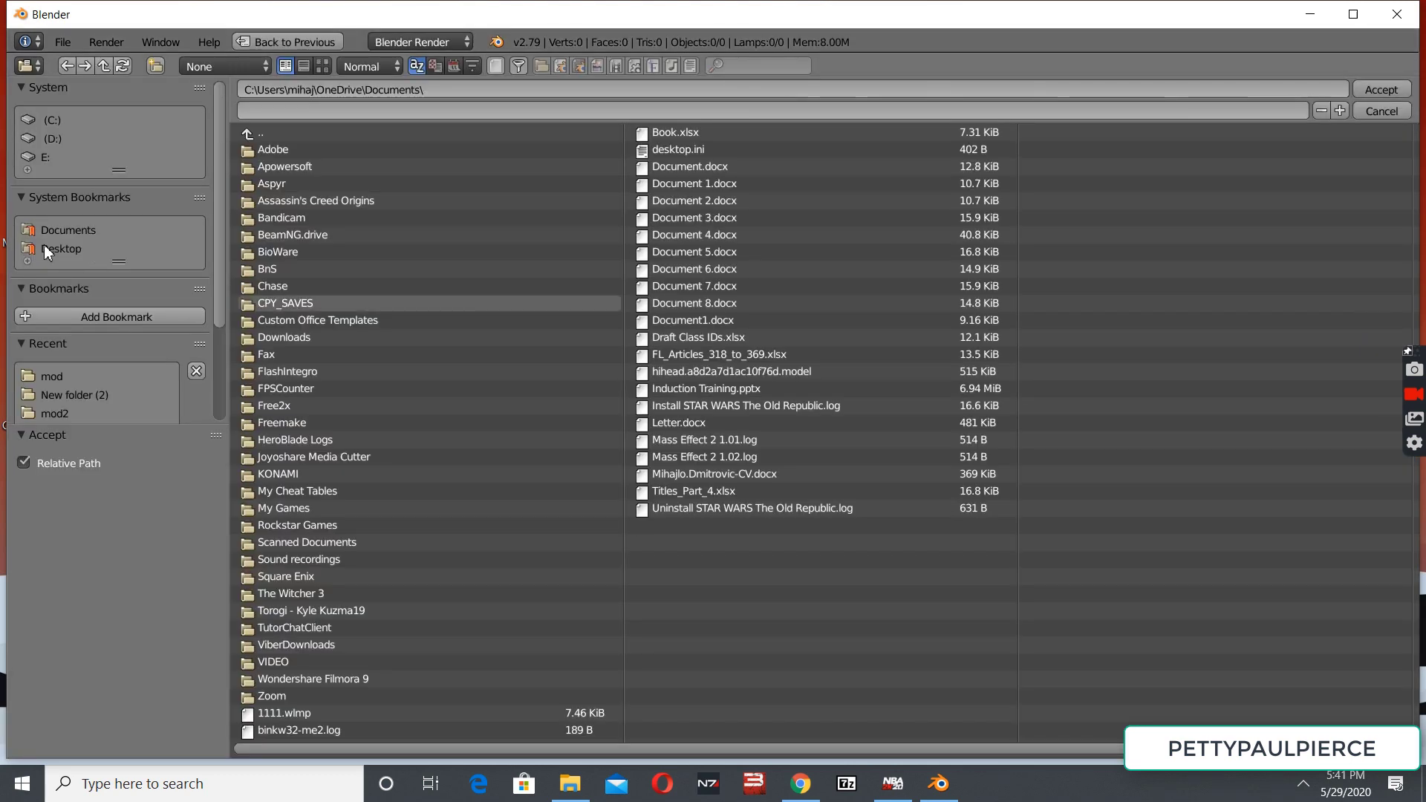
pyautogui.click(892, 783)
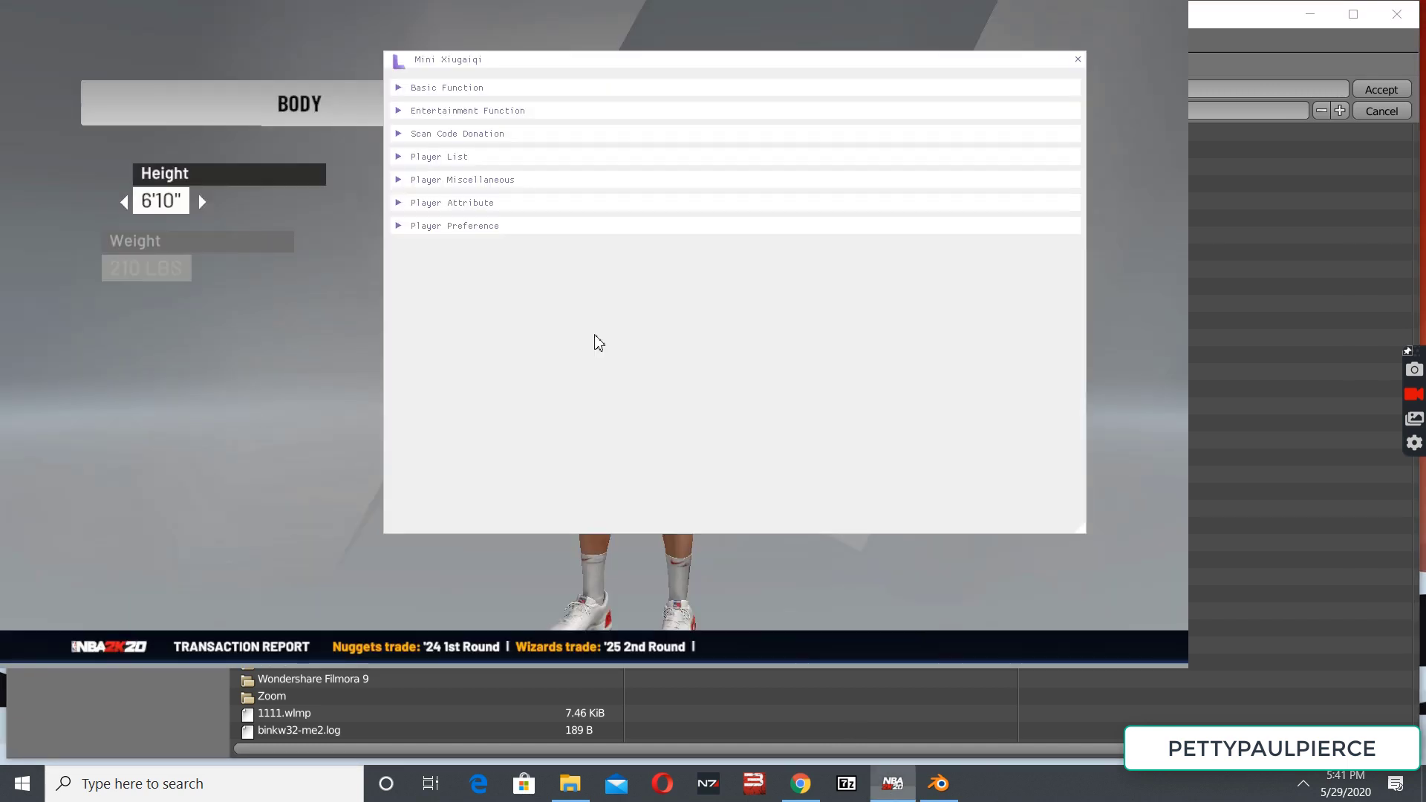
# - Read the current player in Mini Xiugaiqi to find photo number 7713, then close the trainer
pyautogui.click(449, 157)
pyautogui.click(455, 182)
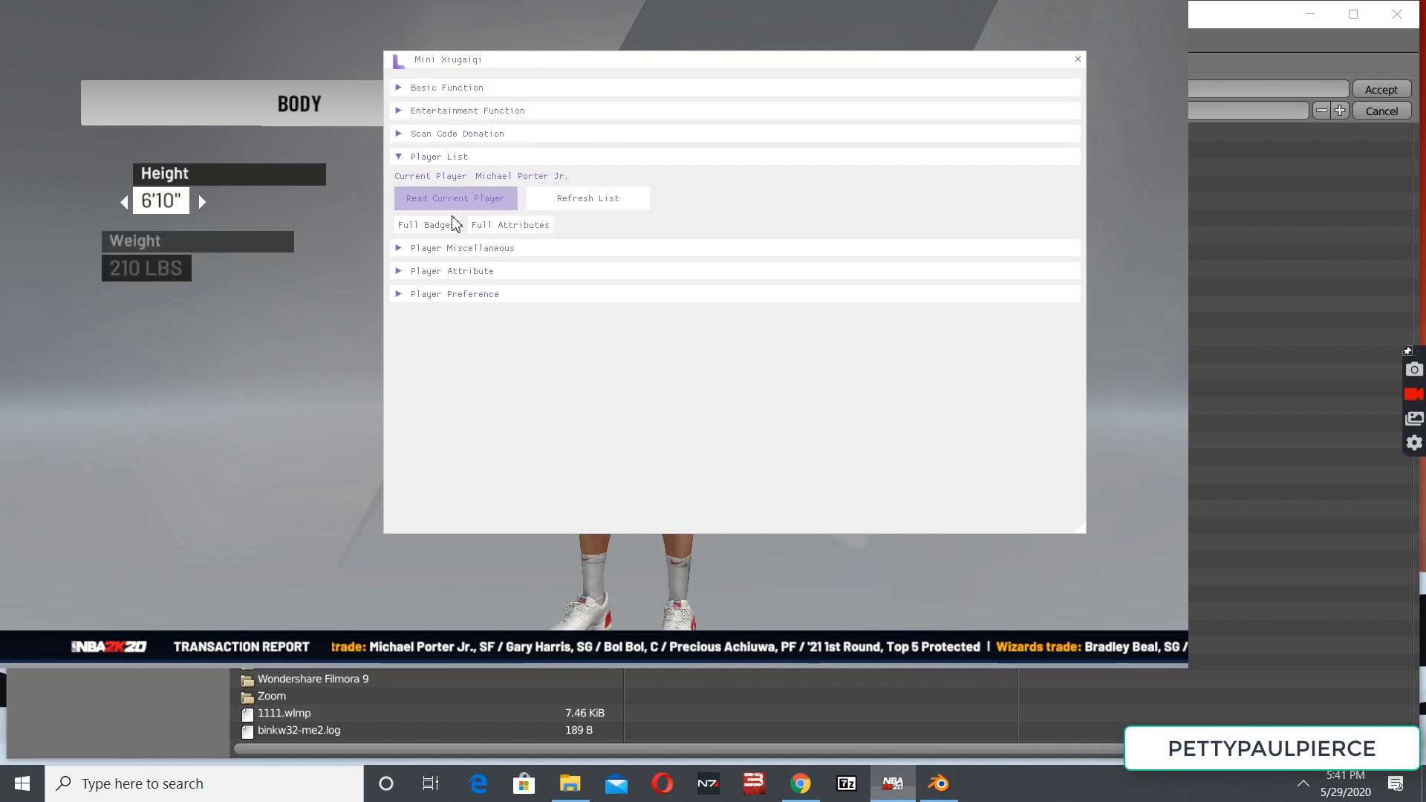
pyautogui.click(446, 248)
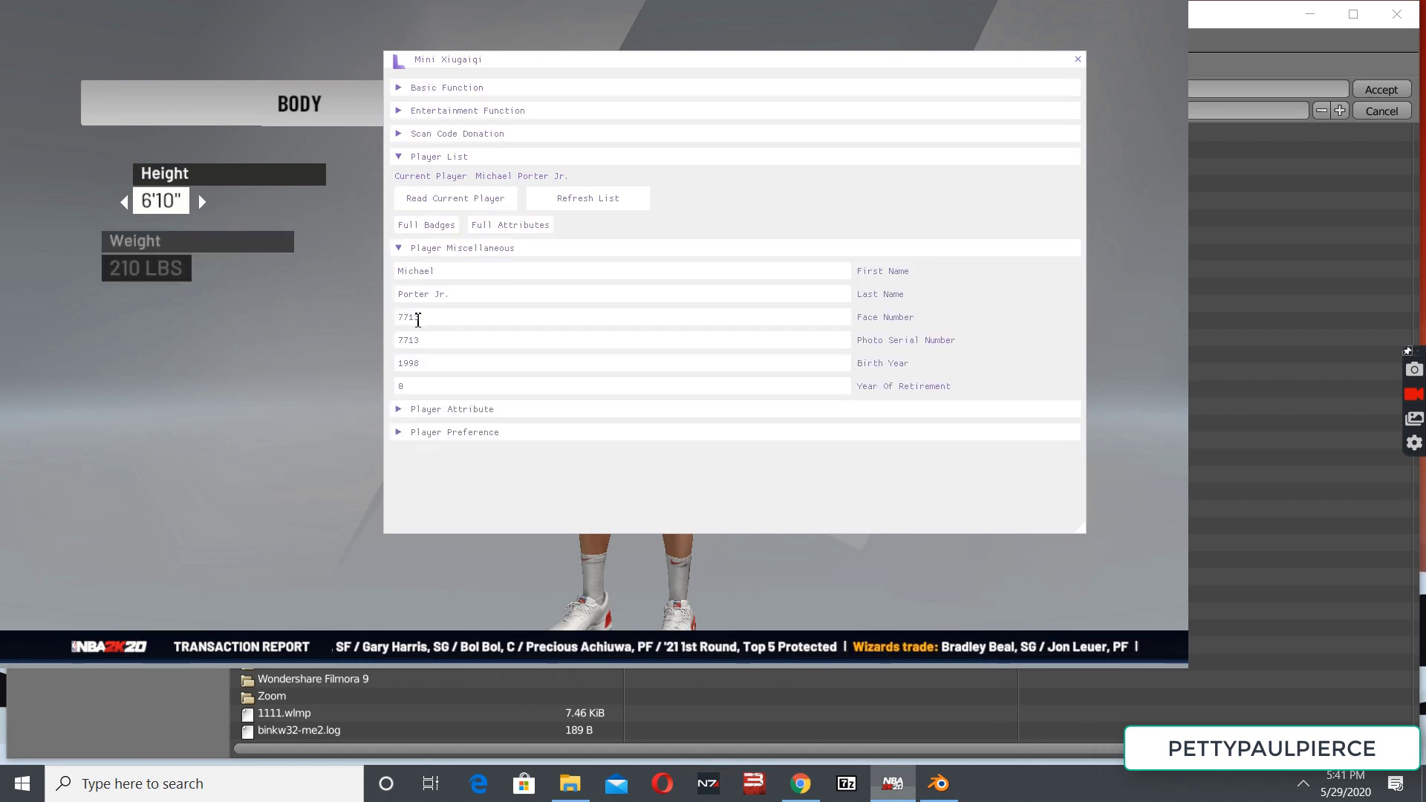
pyautogui.click(1077, 58)
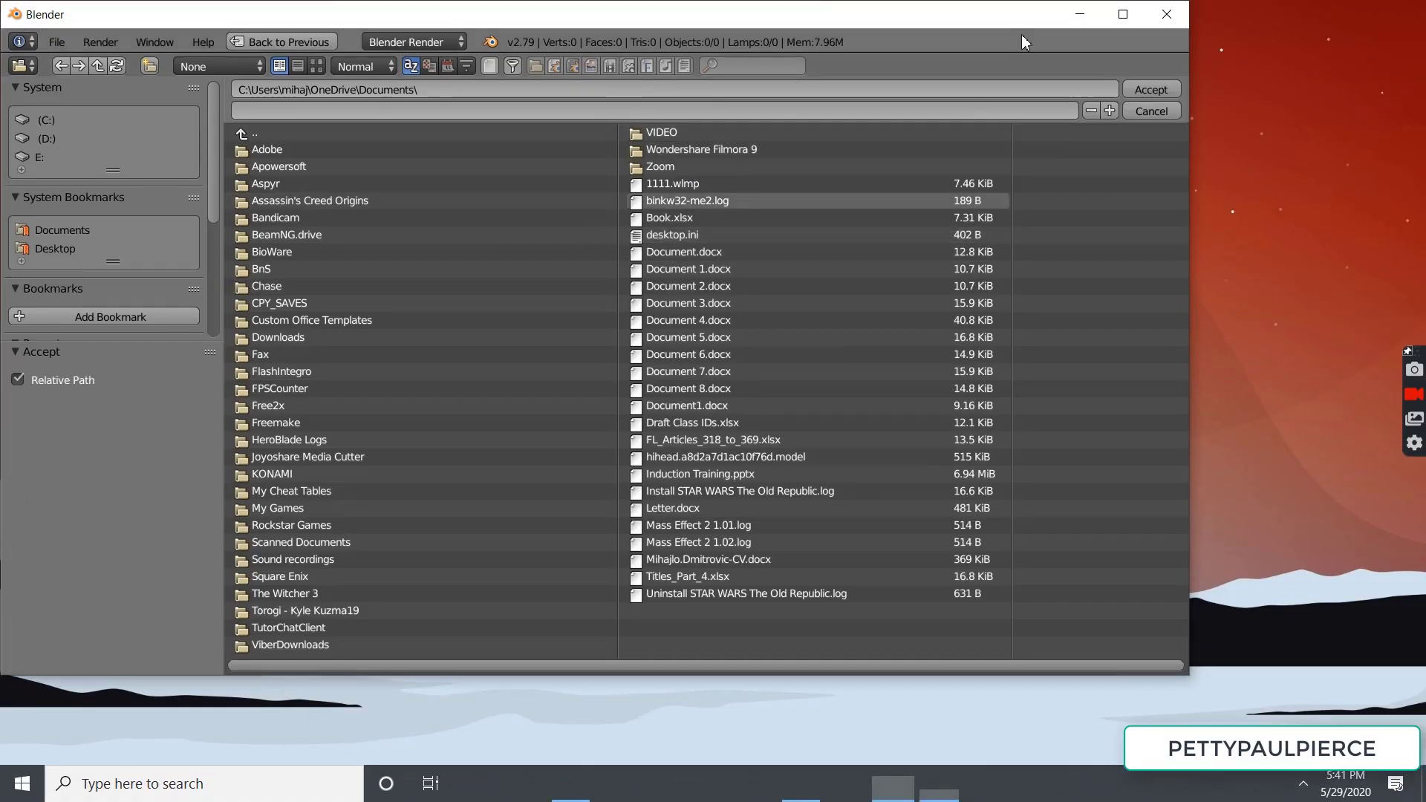
pyautogui.click(1080, 14)
# - Navigate to D:\Steam\steamapps\common\NBA 2K20\waigua in File Explorer
pyautogui.click(570, 783)
pyautogui.click(570, 783)
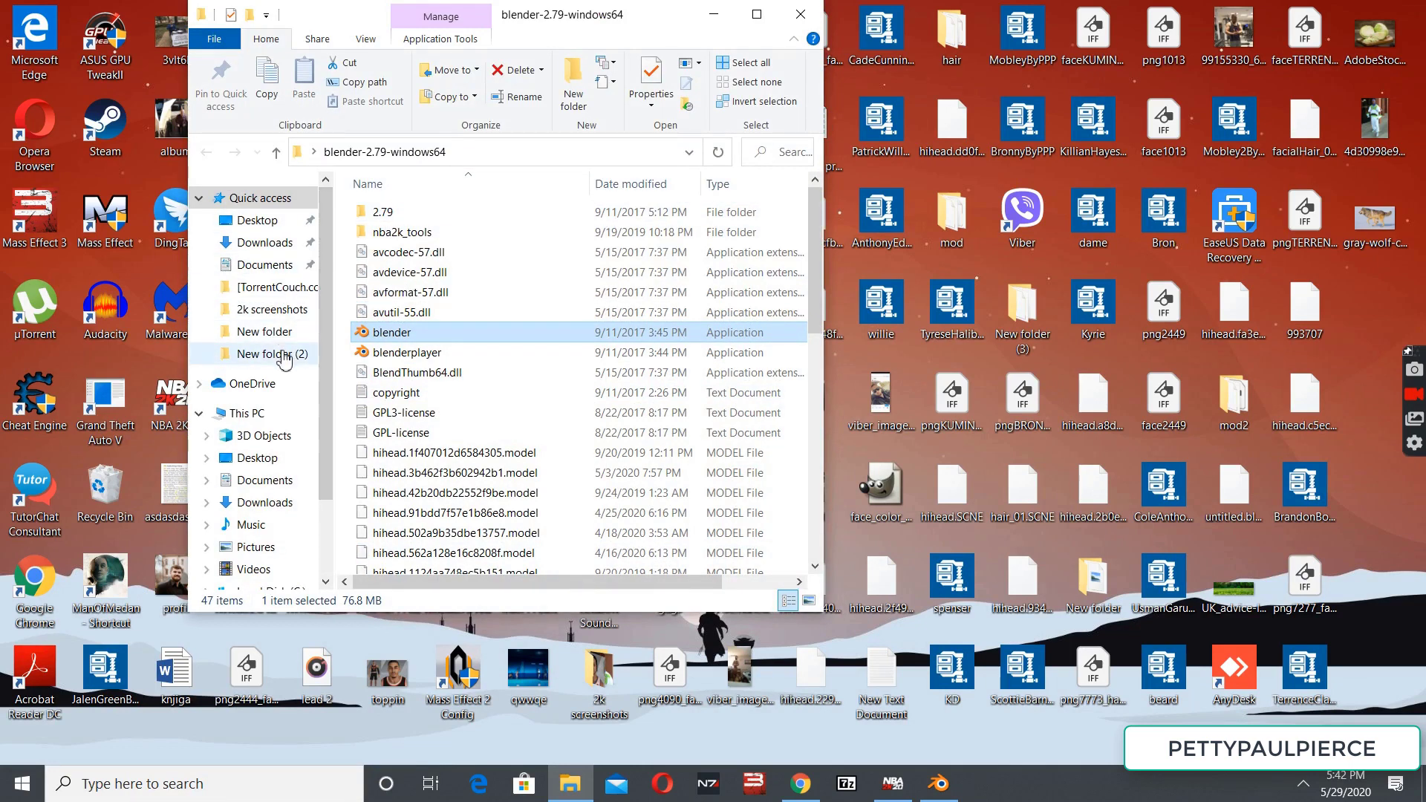
pyautogui.scroll(-1, 294, 540)
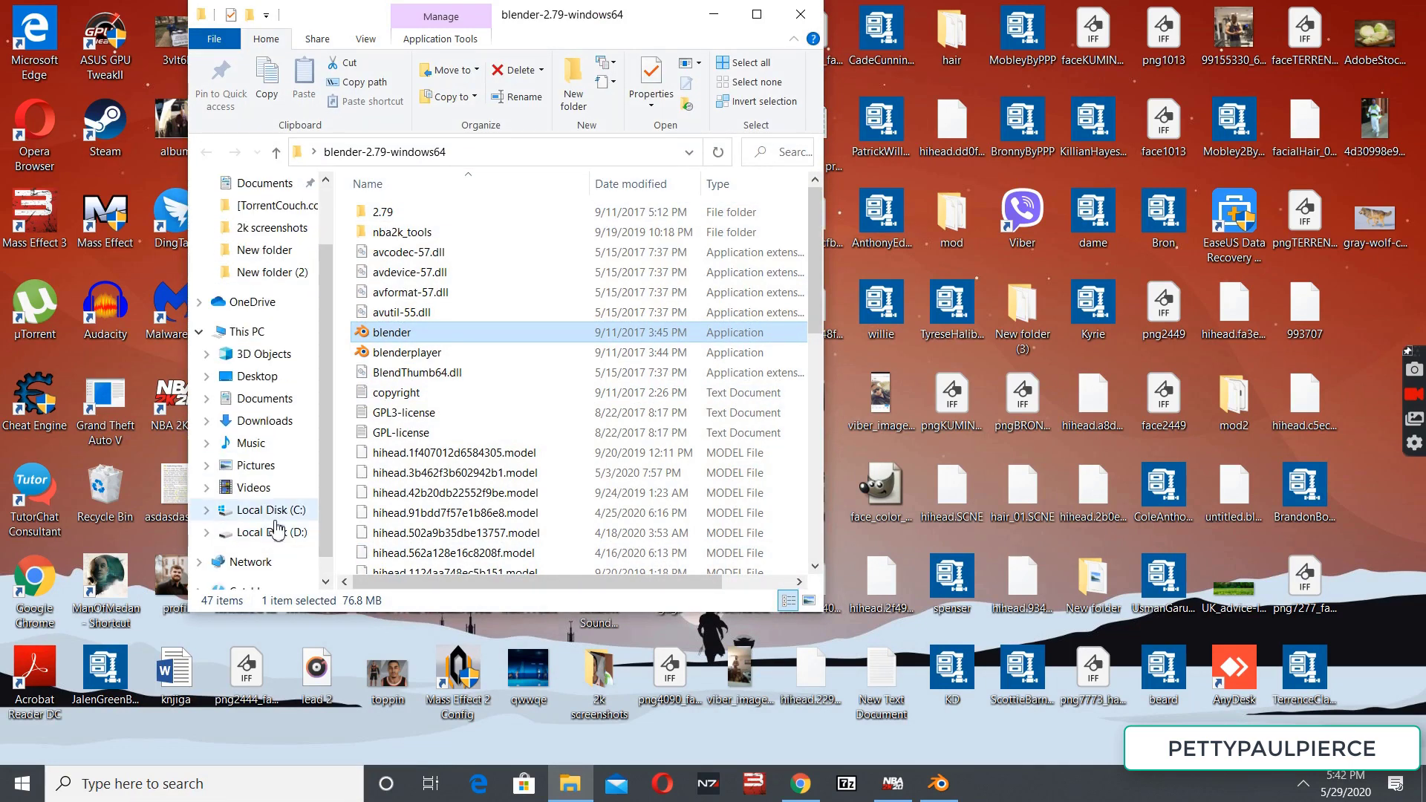
pyautogui.click(278, 532)
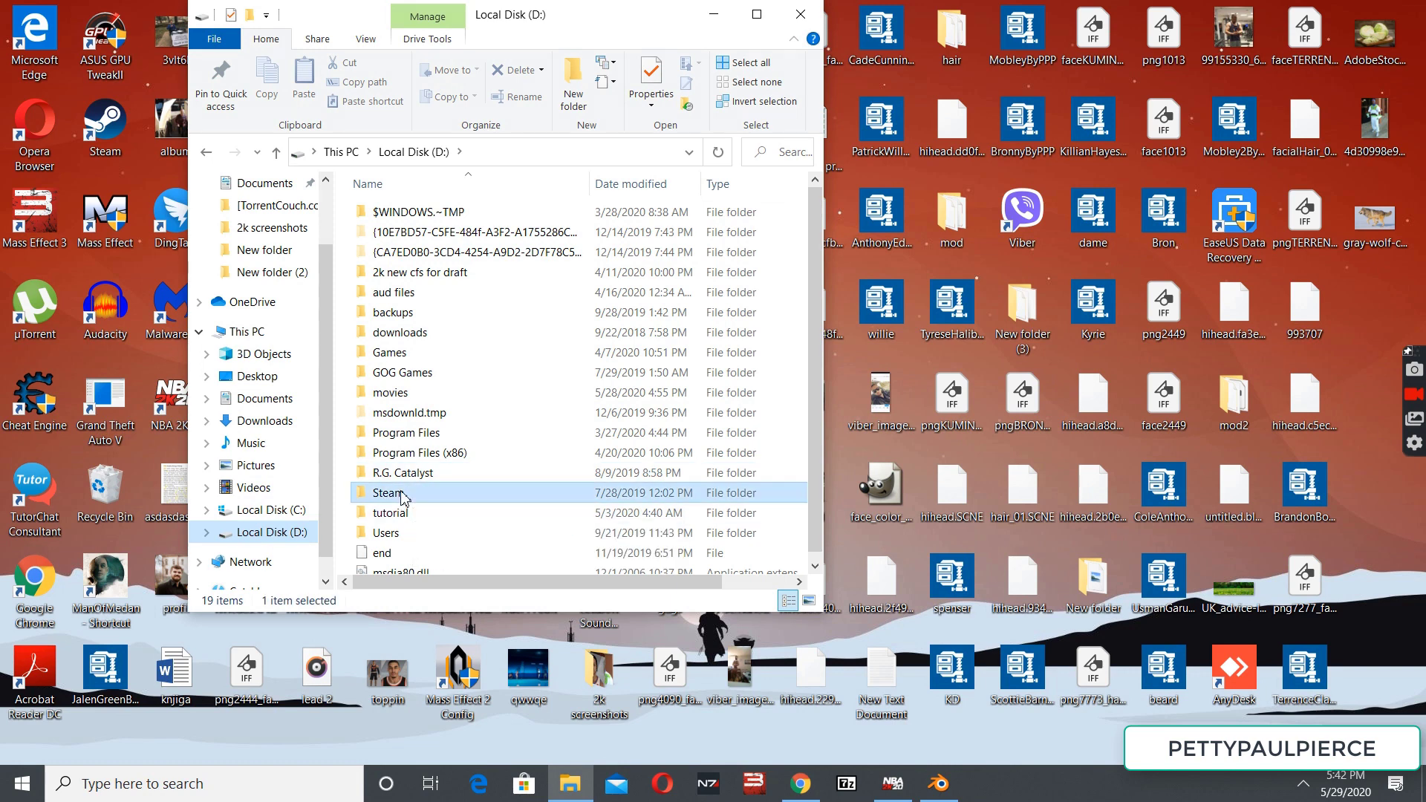
pyautogui.doubleClick(408, 492)
pyautogui.doubleClick(429, 214)
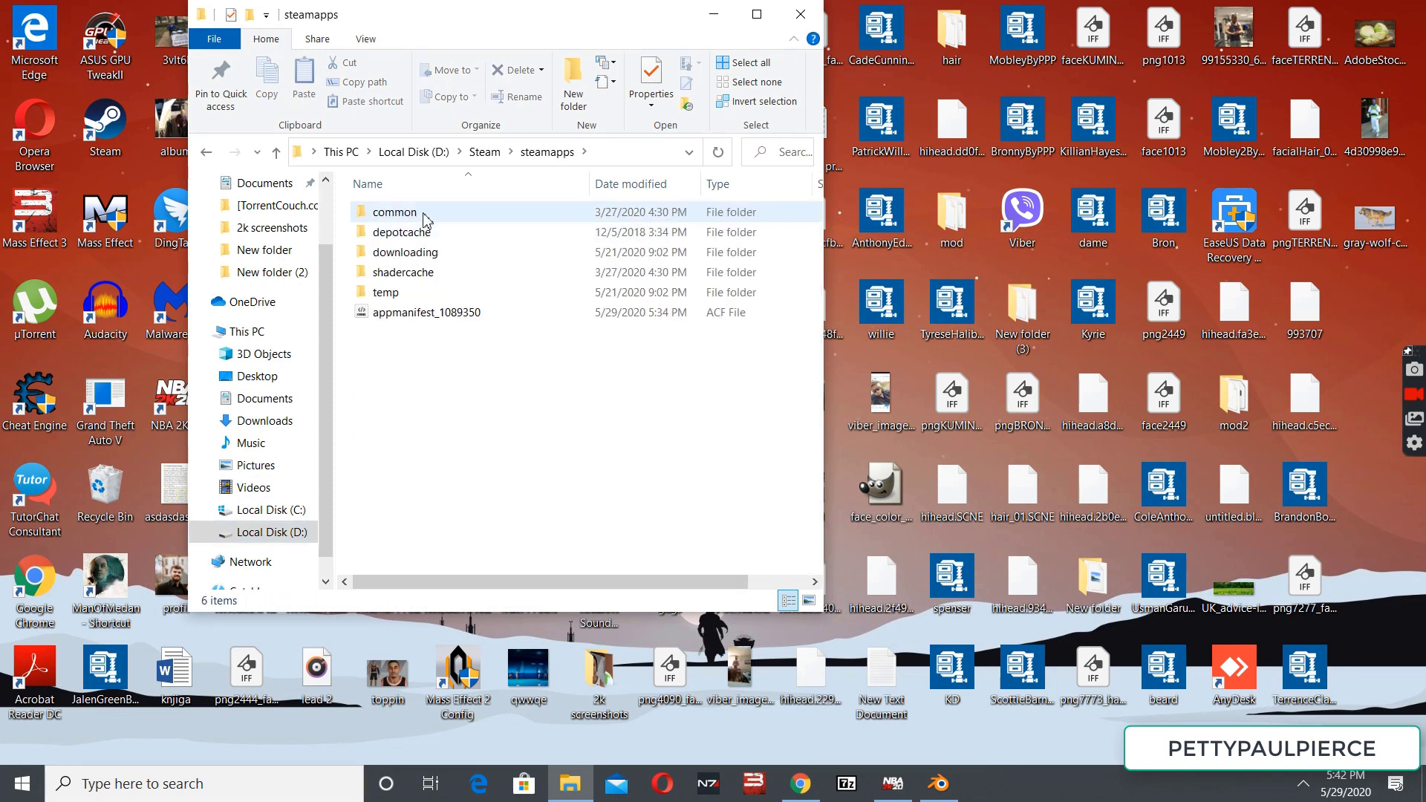
pyautogui.doubleClick(426, 217)
pyautogui.doubleClick(427, 216)
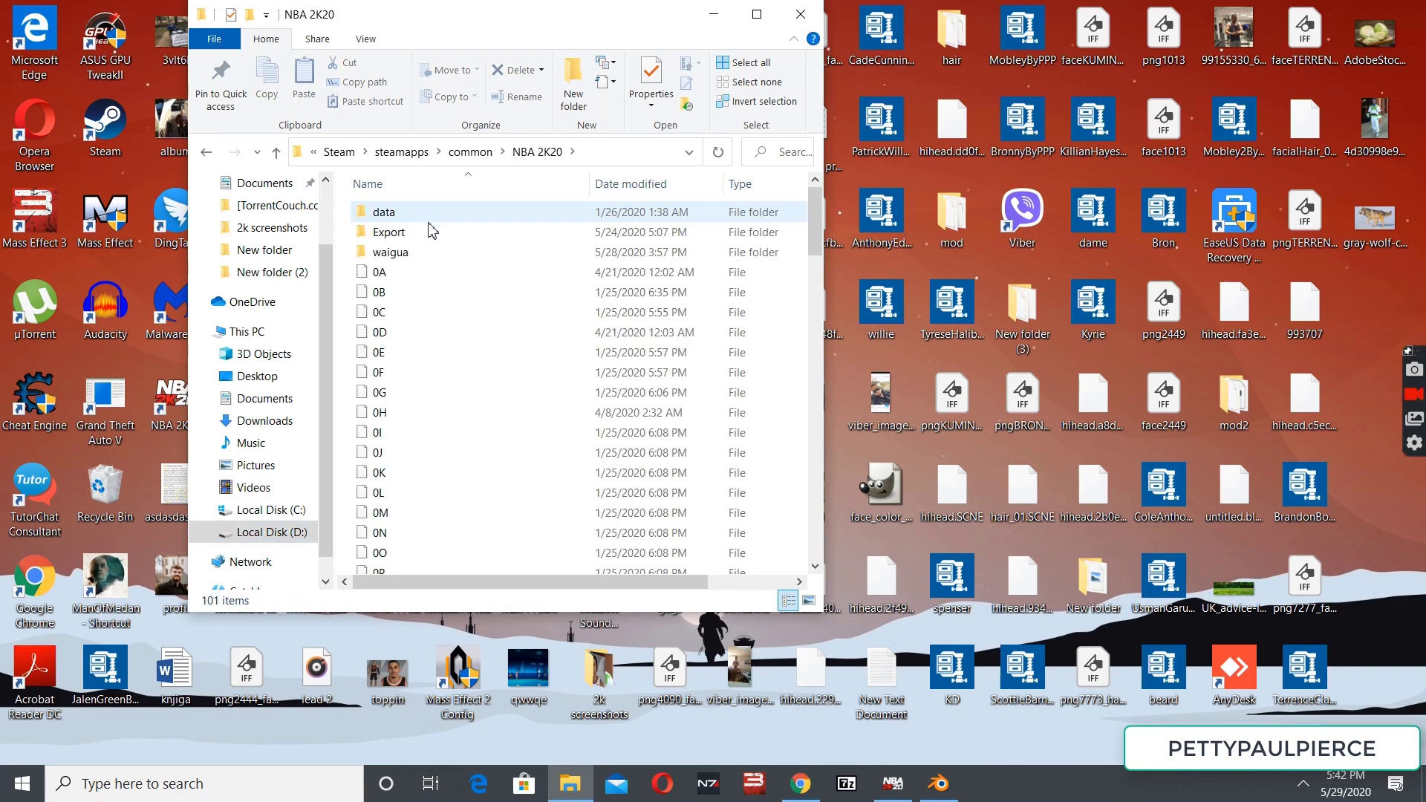
pyautogui.doubleClick(401, 251)
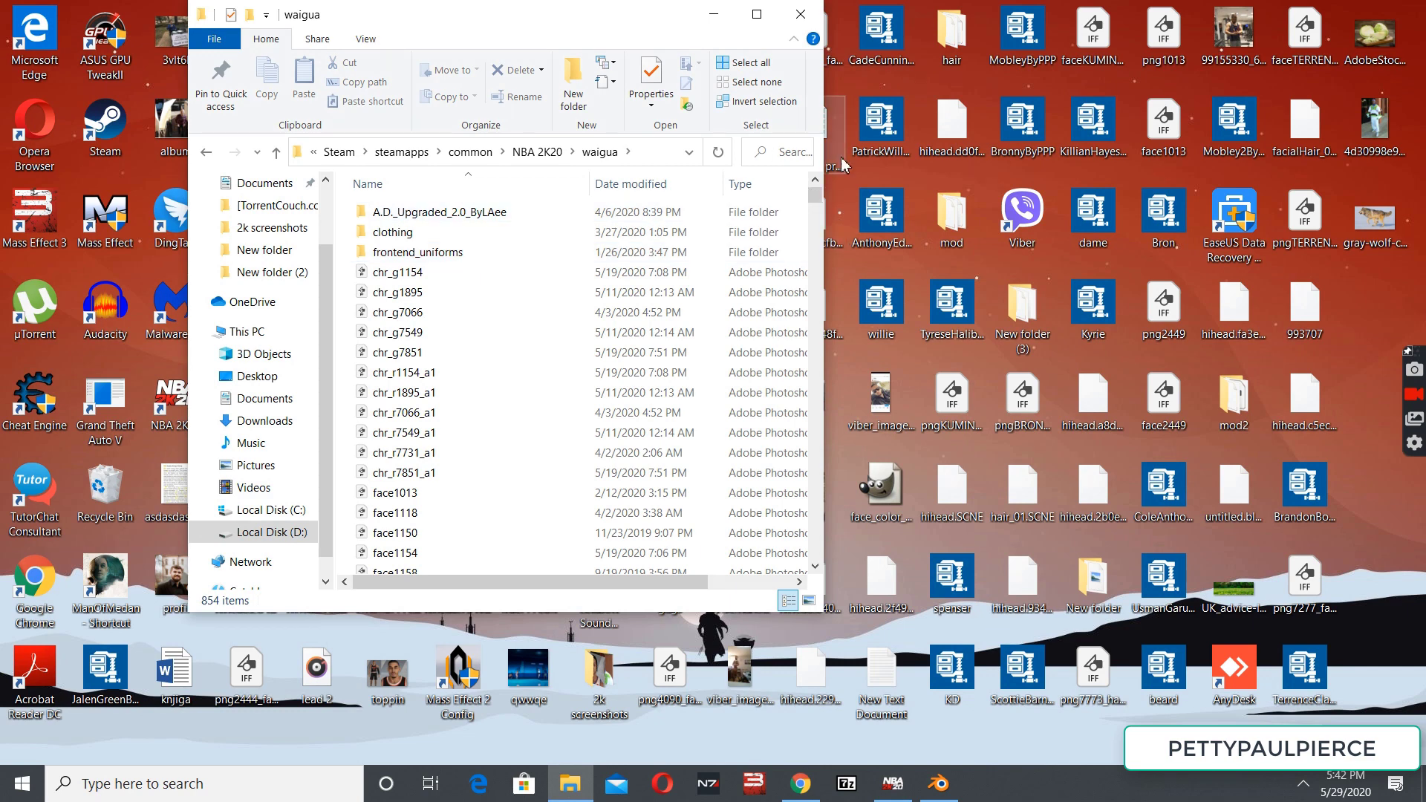
# - Search the waigua folder for png7713
pyautogui.click(785, 155)
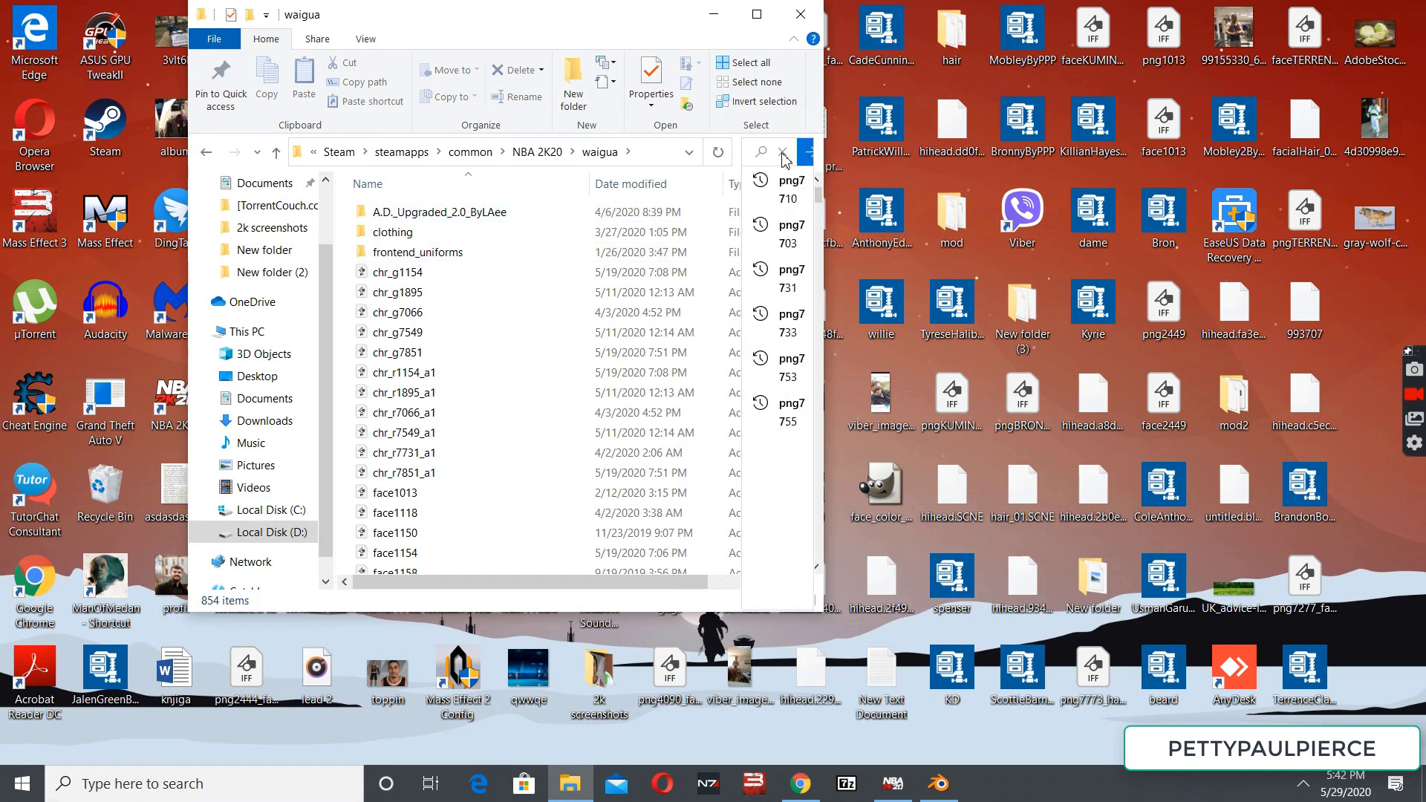
pyautogui.write('png7713')
pyautogui.press('Return')
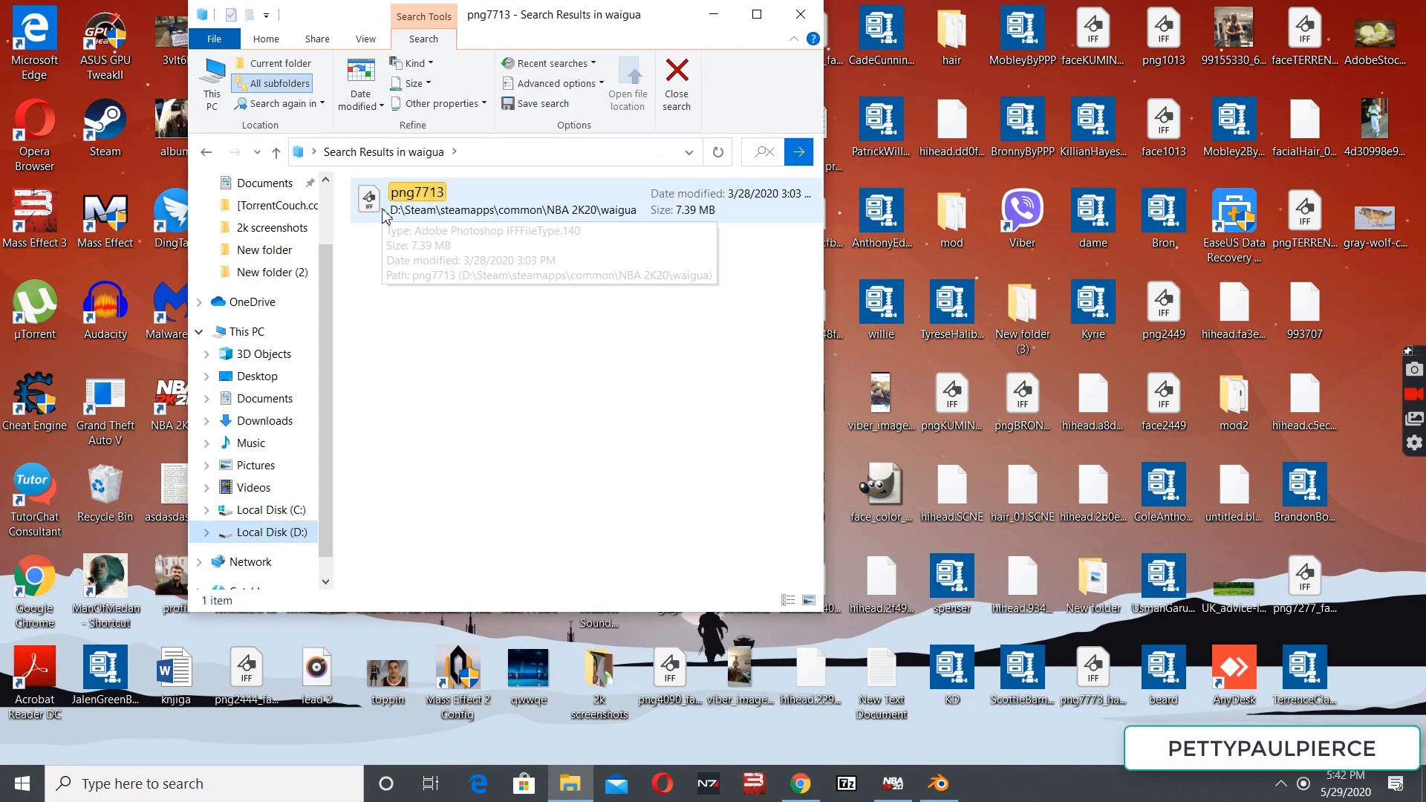
# - Open png7713 as an archive in 7-Zip and move its window to the lower left
pyautogui.moveTo(608, 20); pyautogui.dragTo(692, 46)
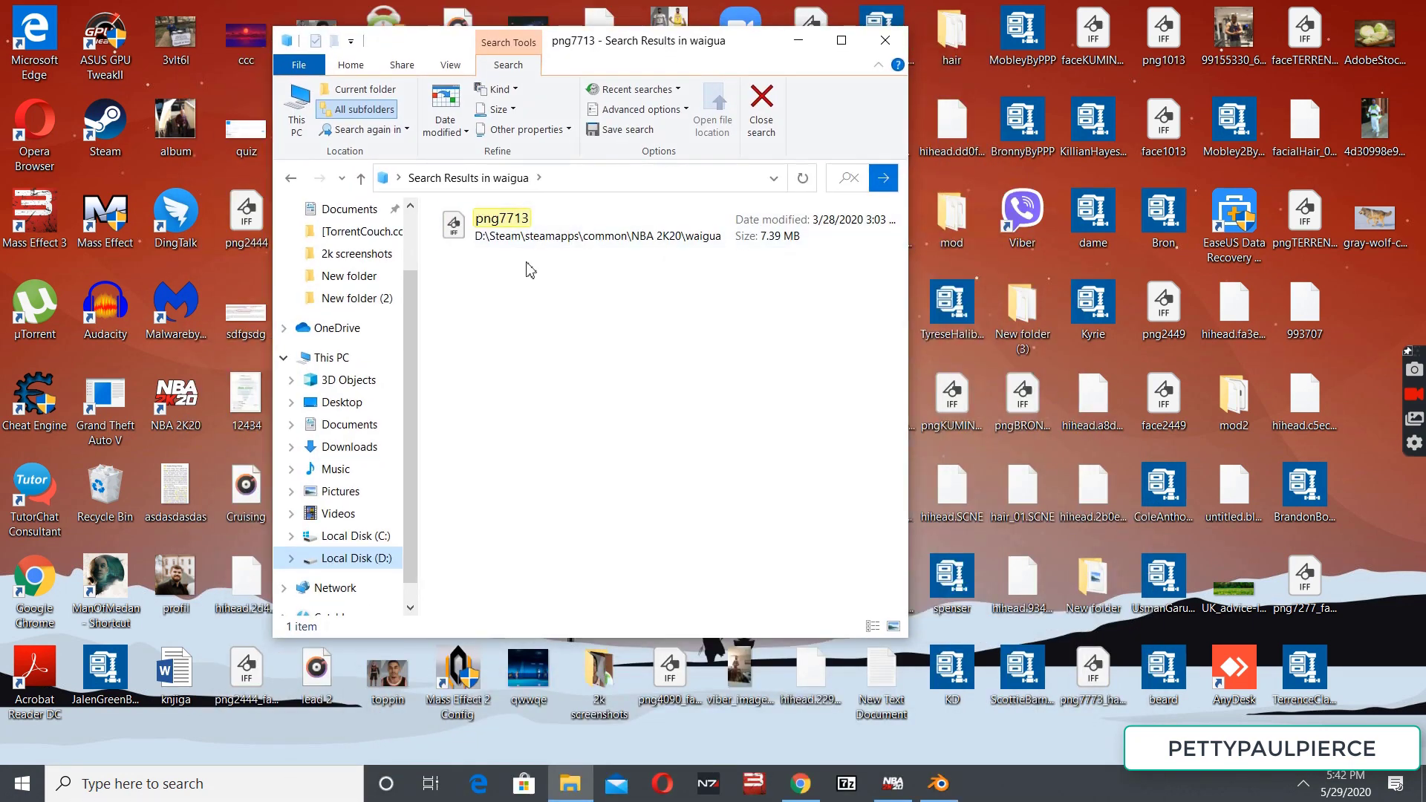
pyautogui.rightClick(472, 230)
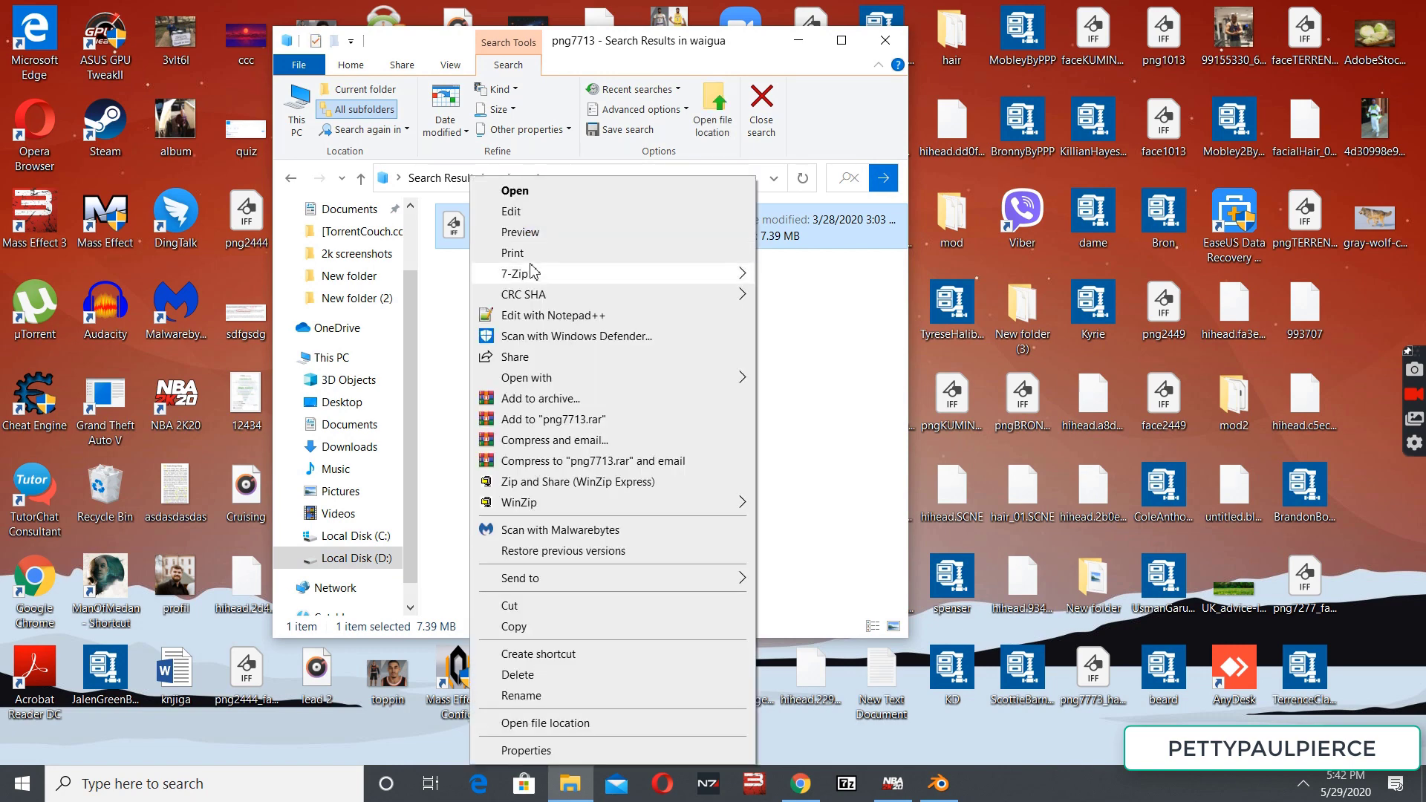
pyautogui.moveTo(540, 276)
pyautogui.click(895, 282)
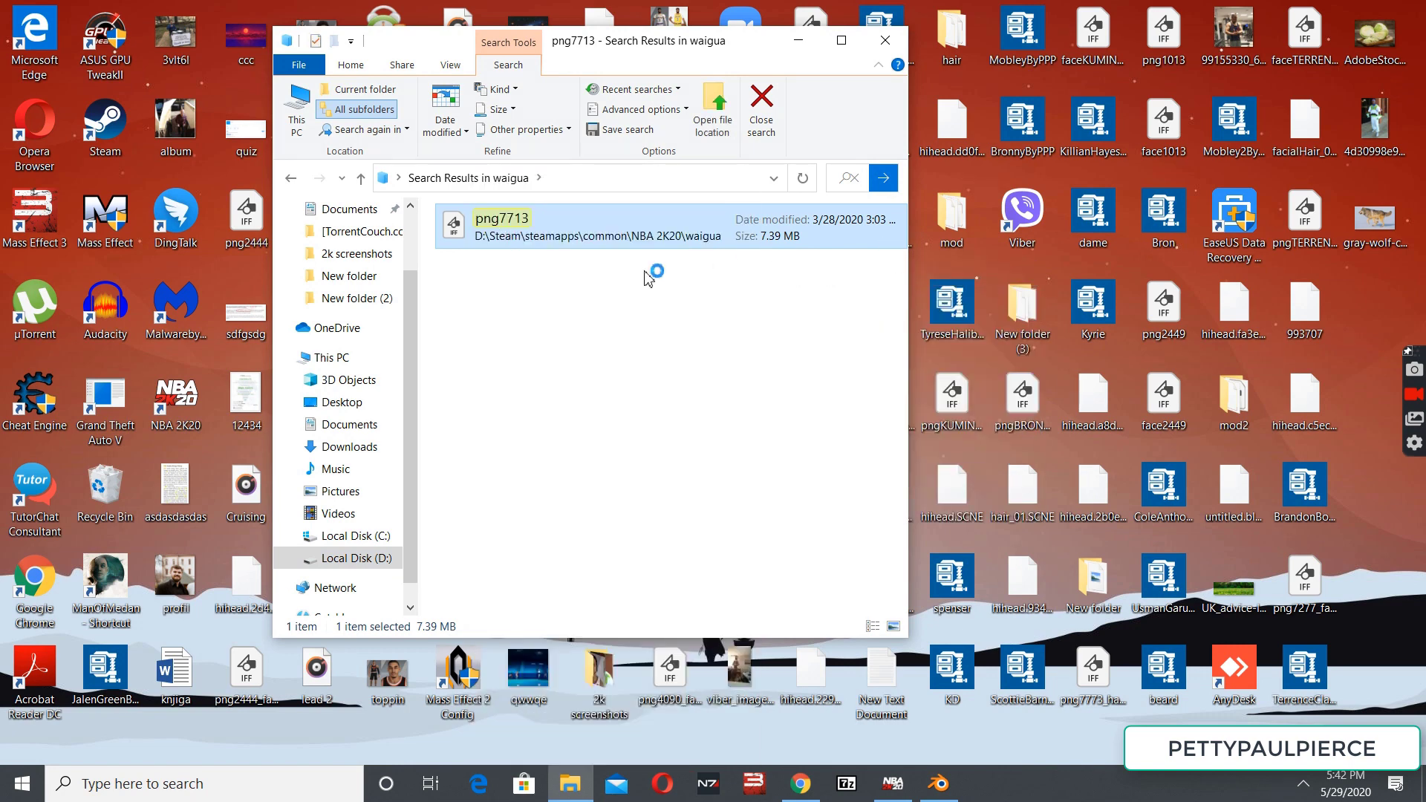
pyautogui.moveTo(1064, 200); pyautogui.dragTo(355, 202)
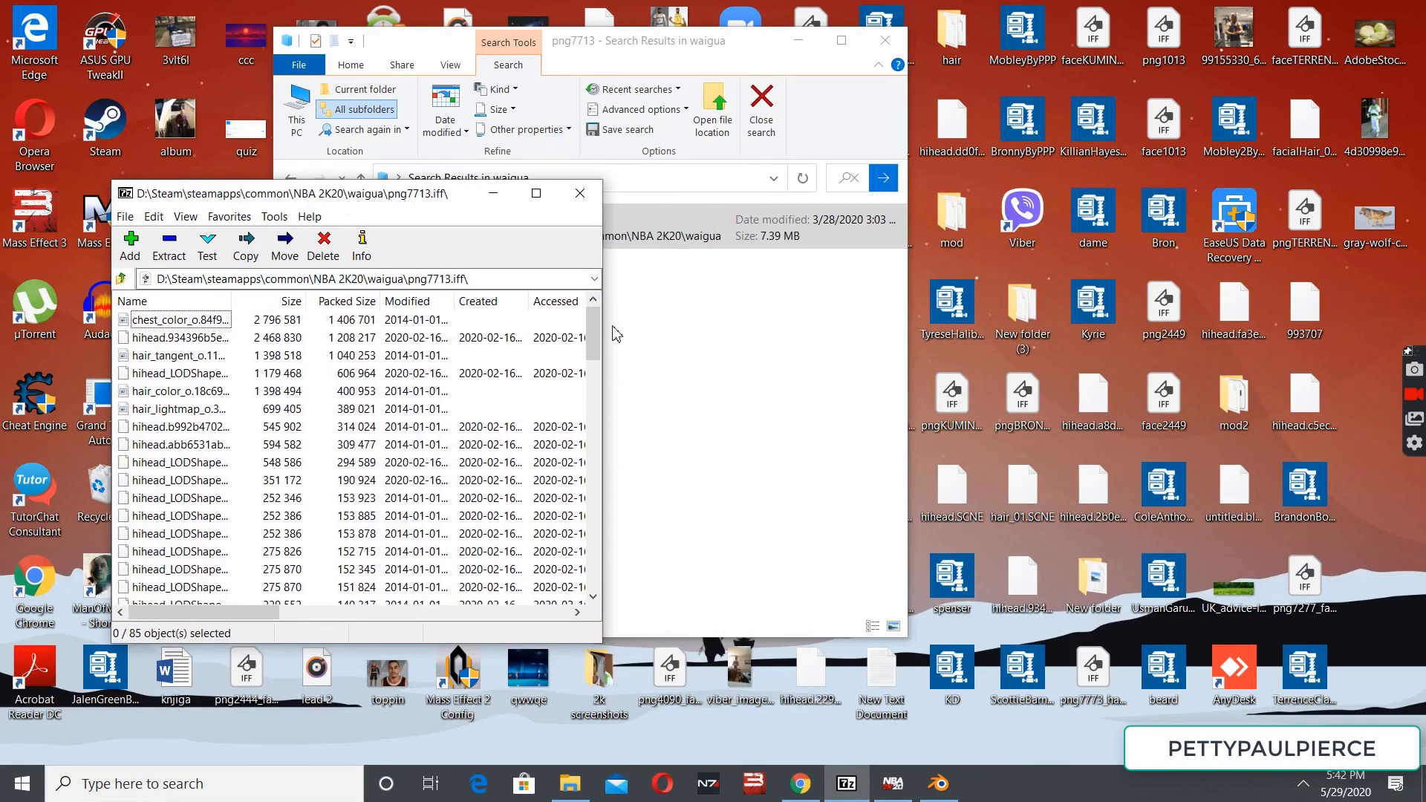
pyautogui.moveTo(437, 206); pyautogui.dragTo(411, 225)
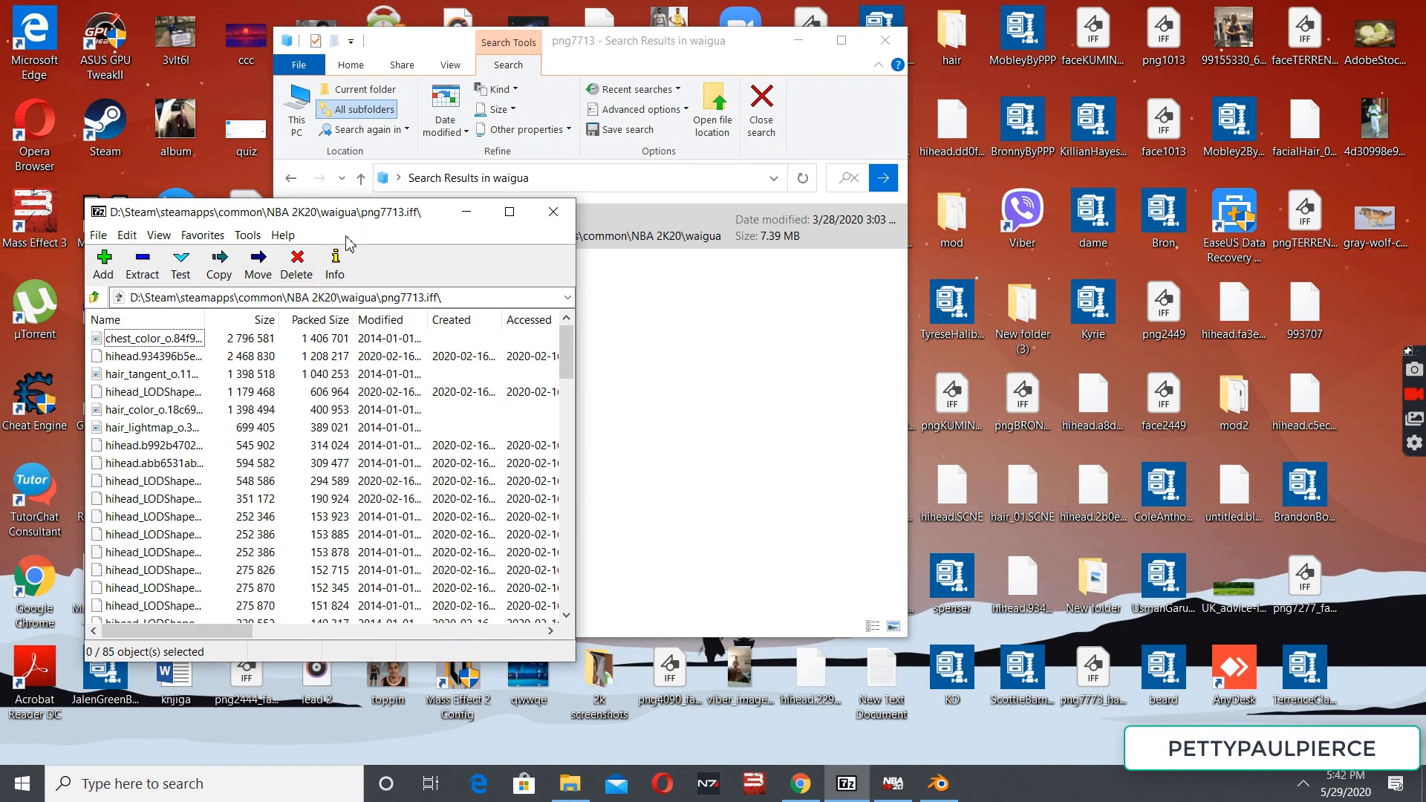
# - Delete the four old files from New folder (2) on the desktop
pyautogui.click(578, 788)
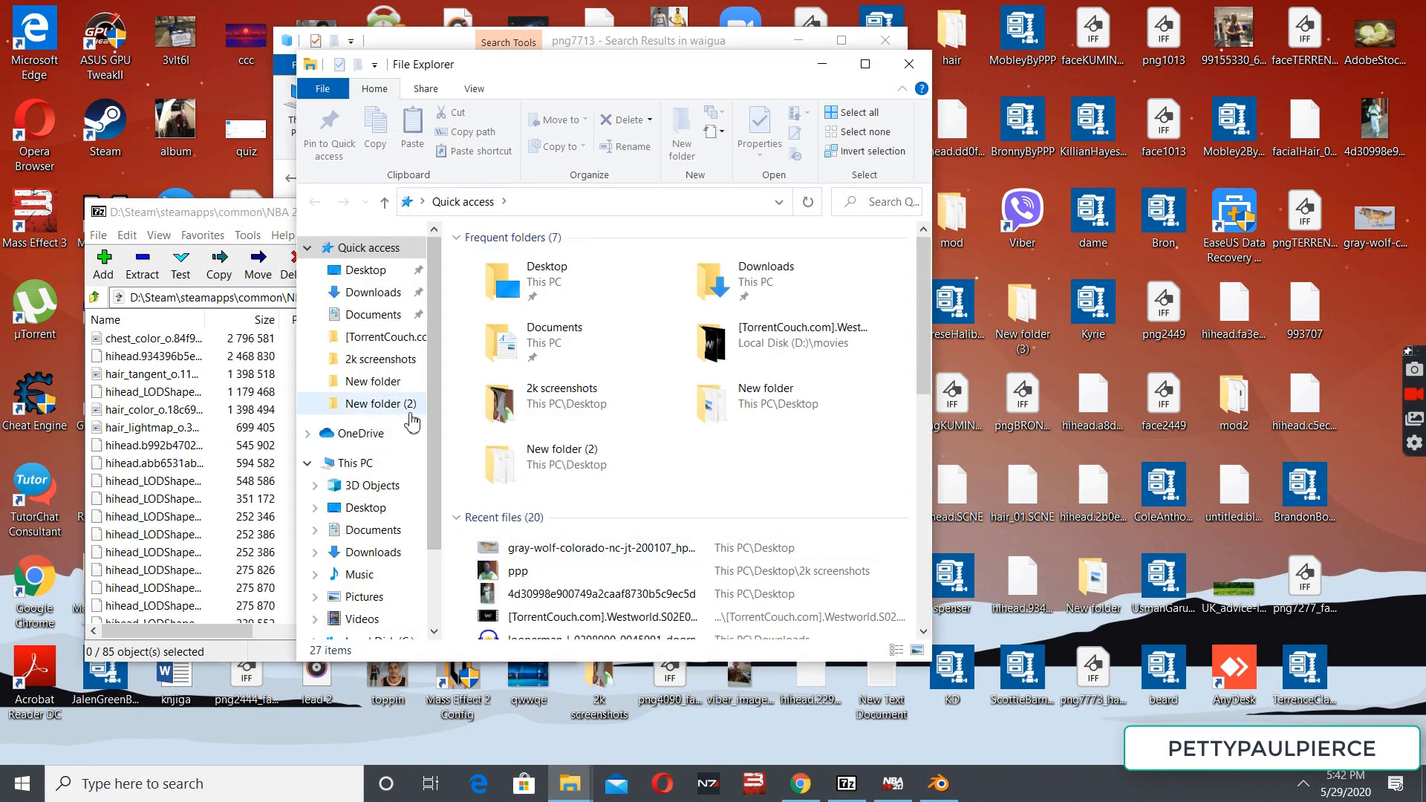
pyautogui.click(408, 407)
pyautogui.moveTo(532, 401); pyautogui.dragTo(522, 253)
pyautogui.press('Delete')
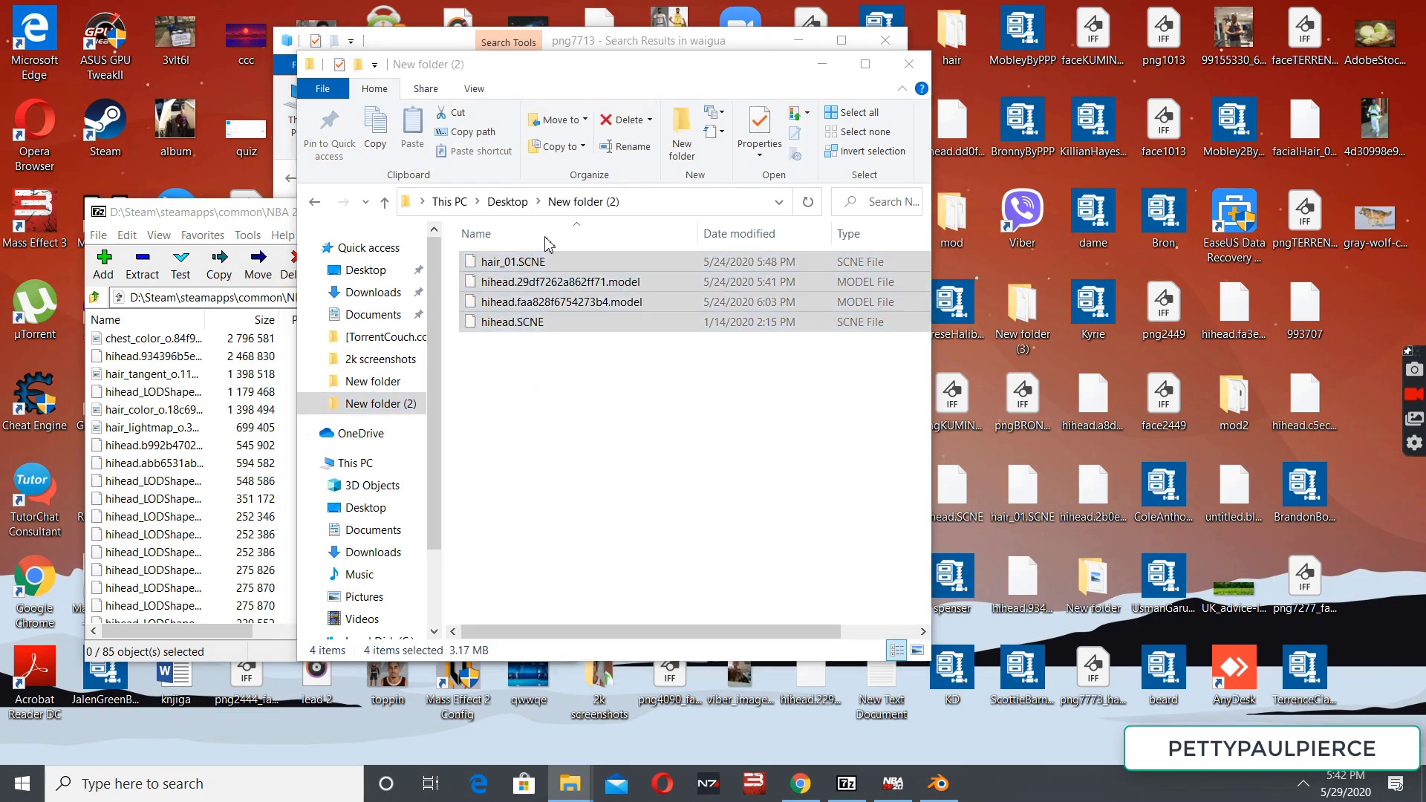
# - Drag hihead.934396b5ea50abe2.model from 7-Zip into New folder (2)
pyautogui.moveTo(608, 83); pyautogui.dragTo(1029, 113)
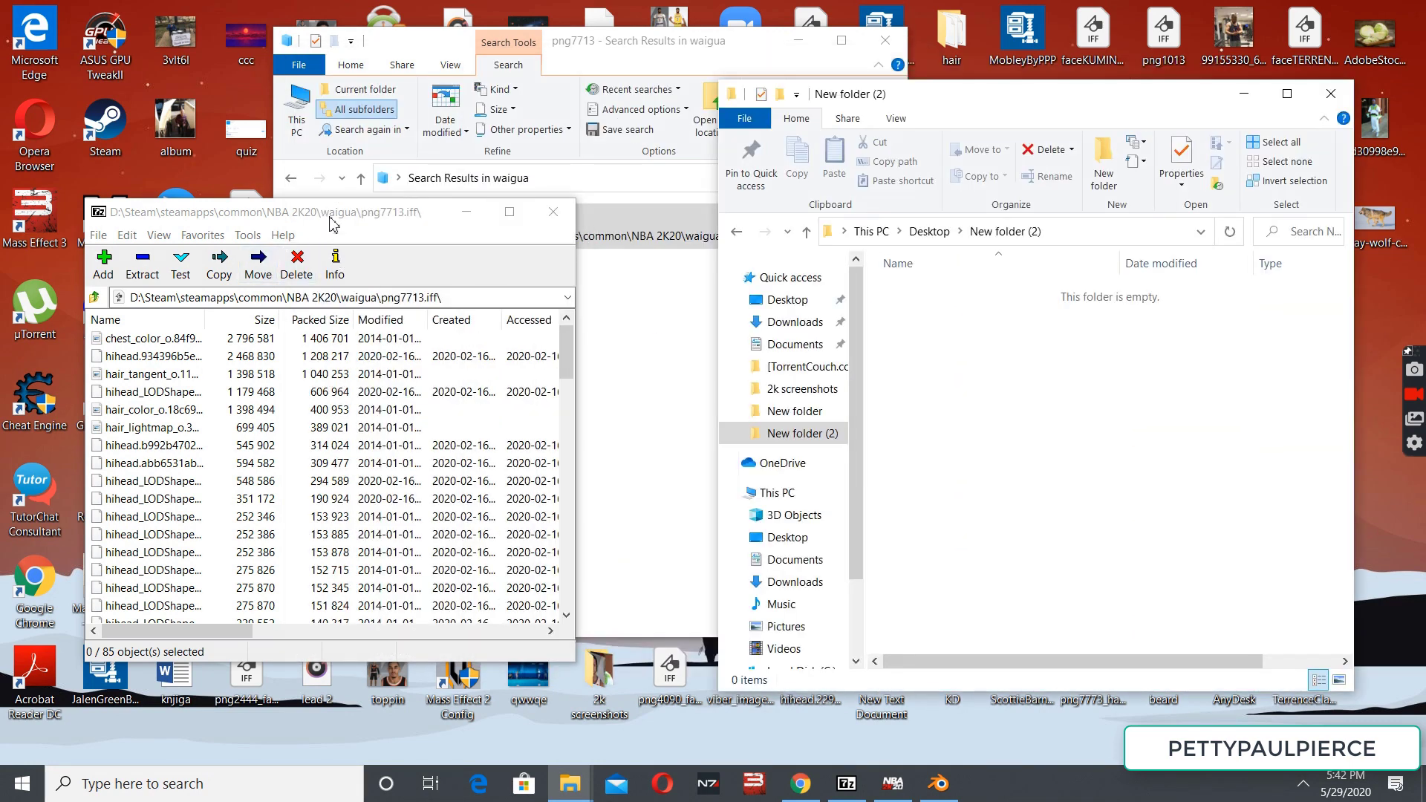
pyautogui.moveTo(333, 214); pyautogui.dragTo(469, 200)
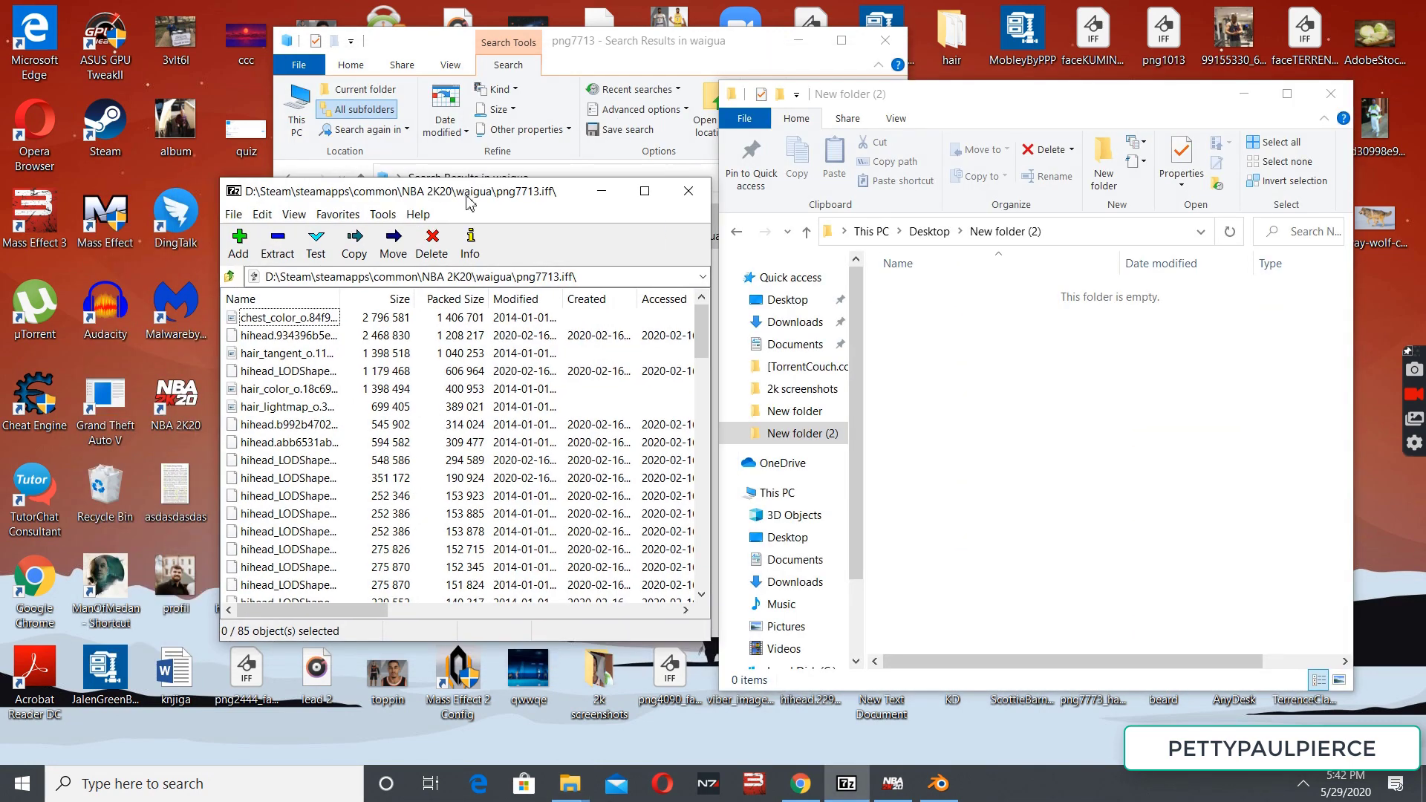
pyautogui.click(290, 335)
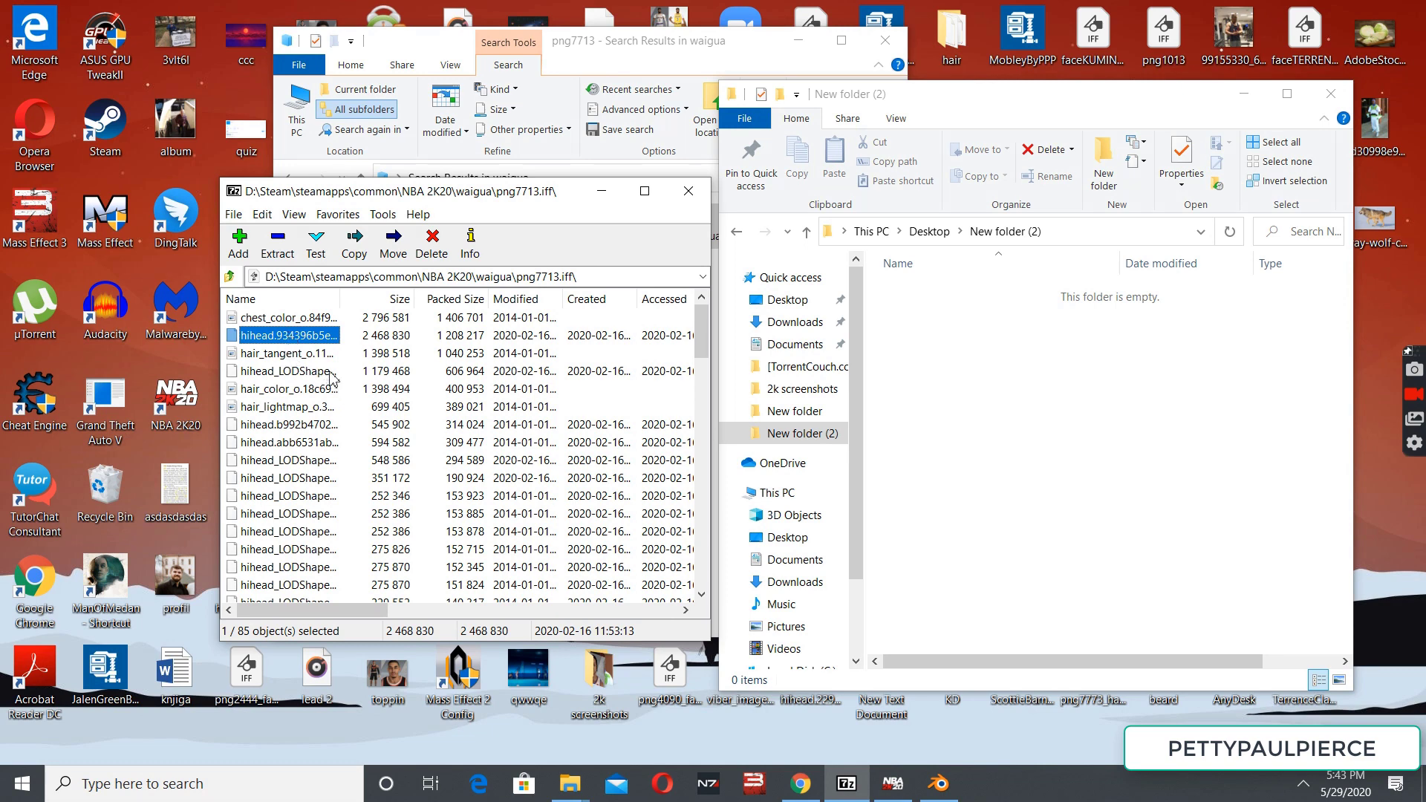
pyautogui.click(298, 358)
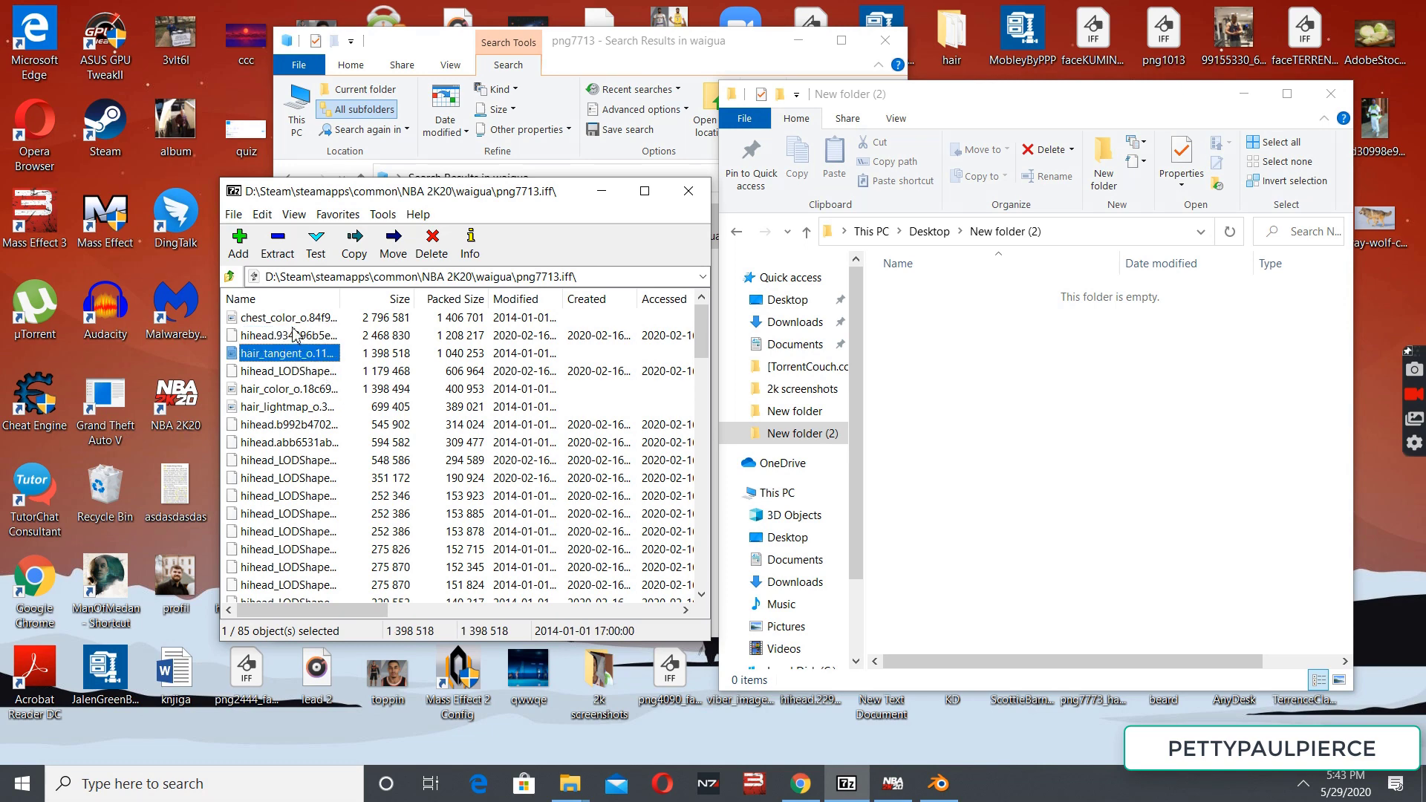
pyautogui.click(300, 341)
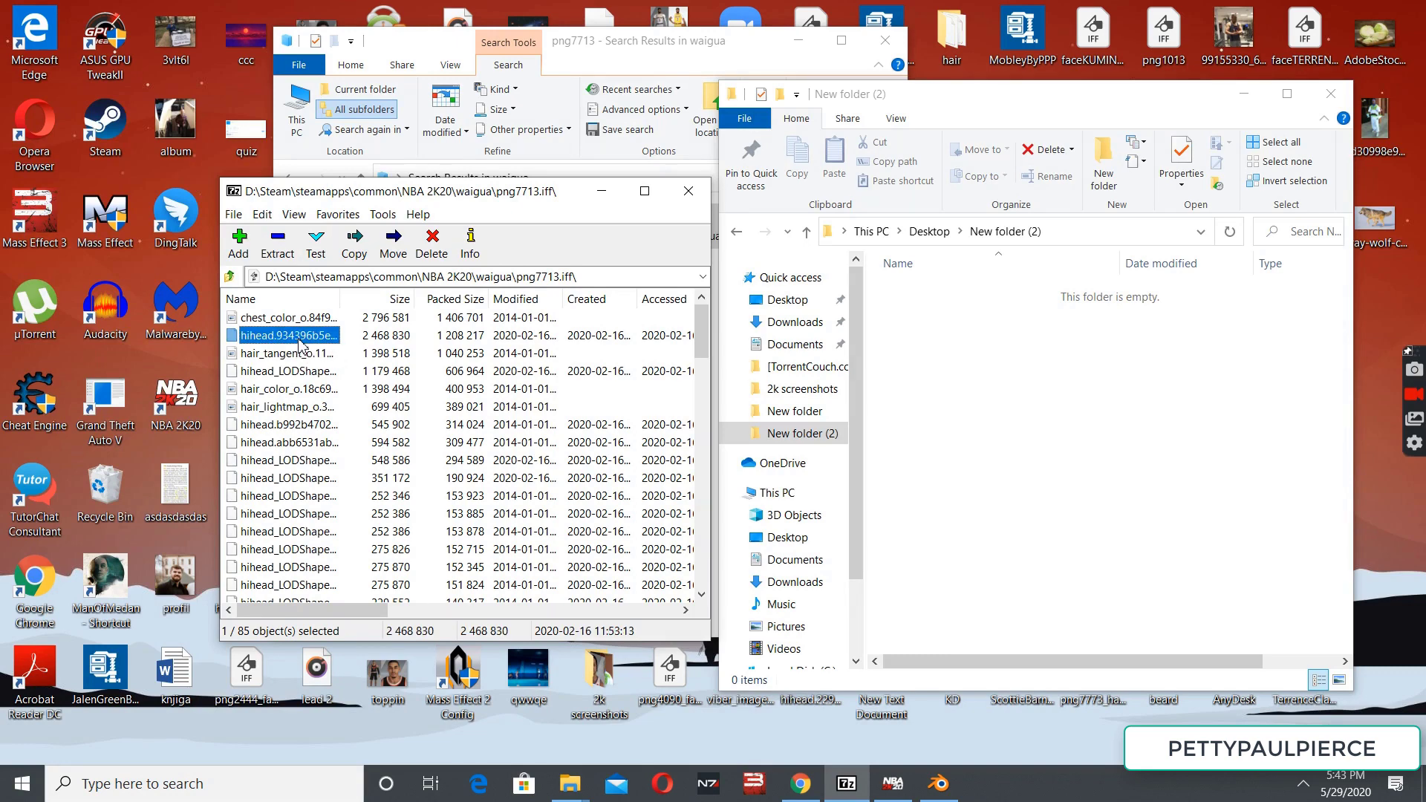
pyautogui.moveTo(295, 343); pyautogui.dragTo(1050, 402)
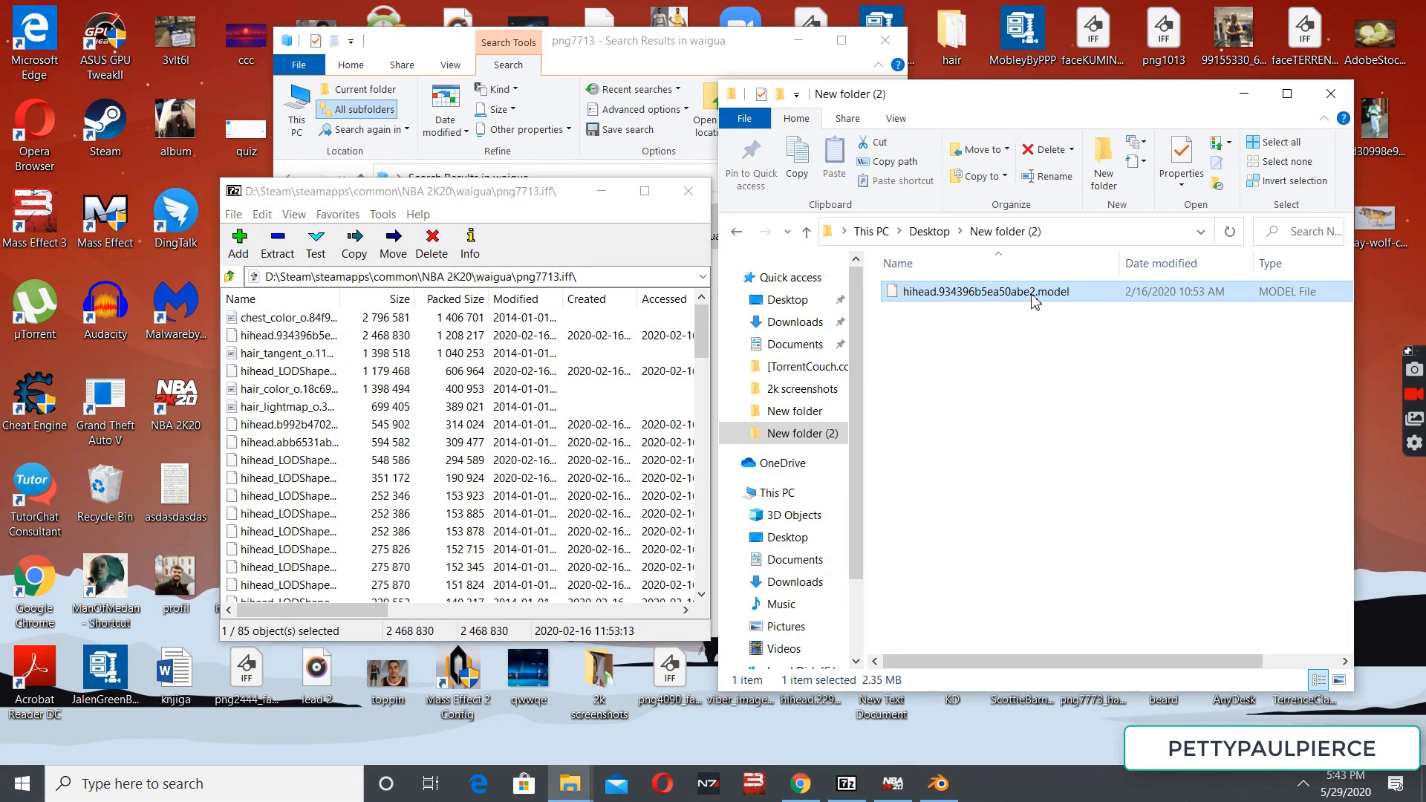